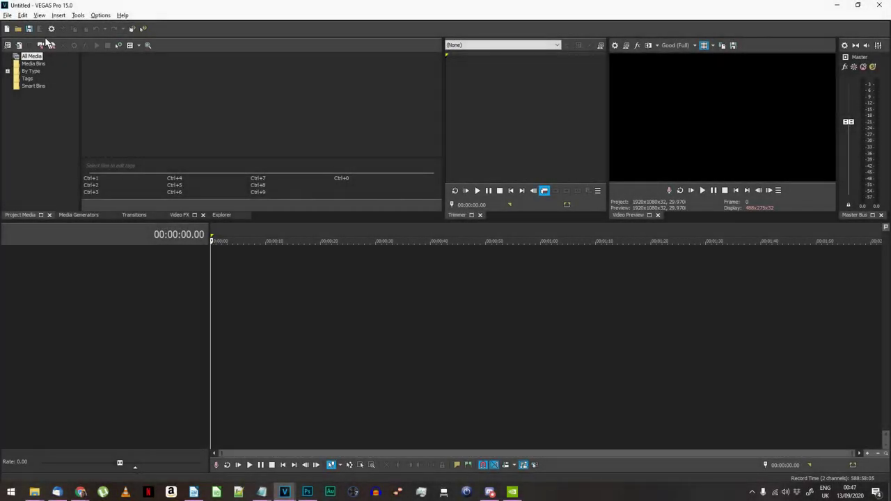
Set the project's field order to None (progressive scan) and its frame rate to 60 fps.
left_click(51, 29)
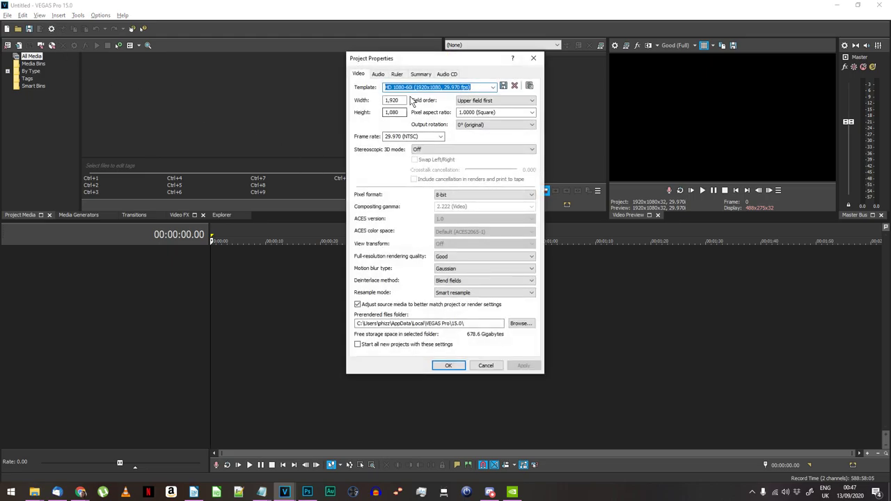
left_click(494, 100)
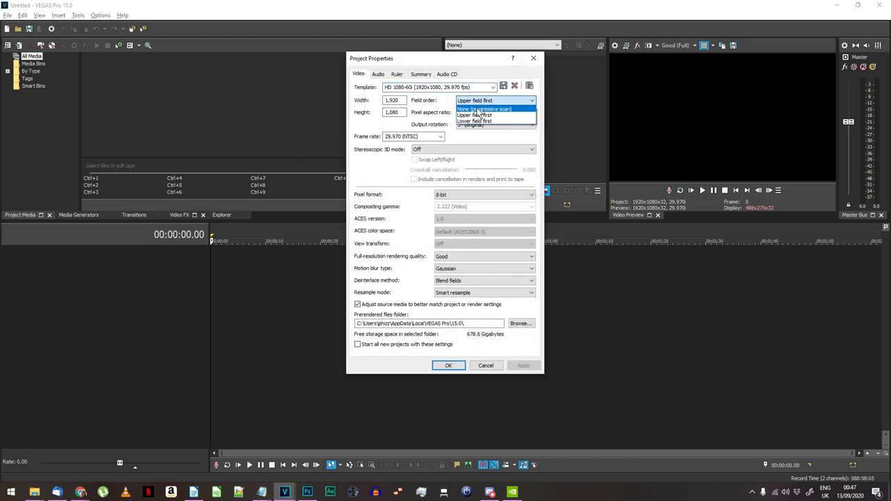
left_click(488, 106)
left_click(439, 137)
type("60")
key("Return")
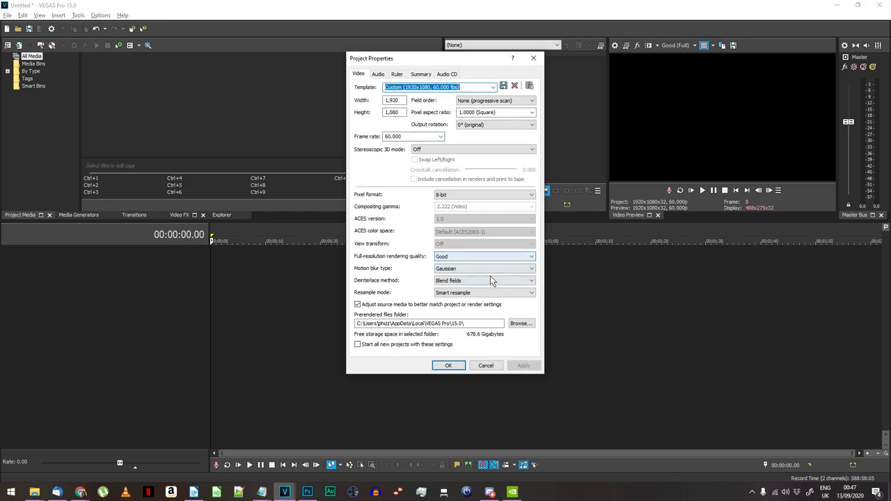
Keep the deinterlace method on Blend fields, set the resample mode to Disable resample, and apply the project properties.
left_click(472, 280)
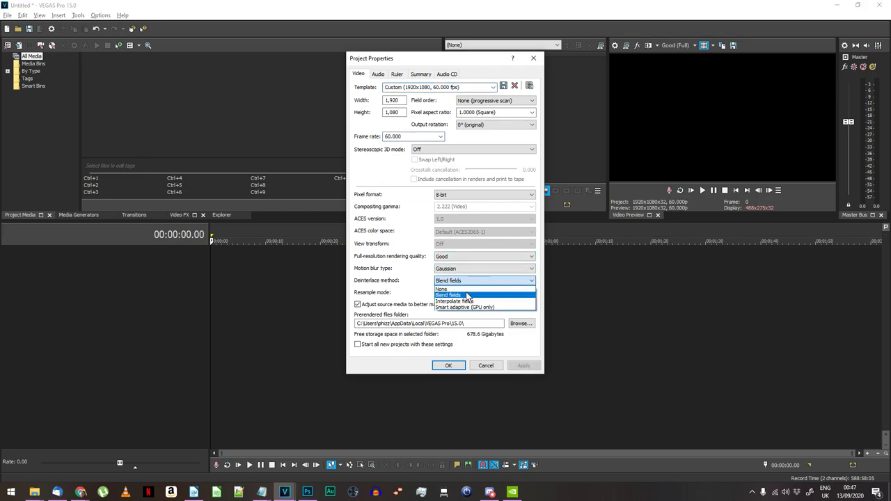
left_click(472, 295)
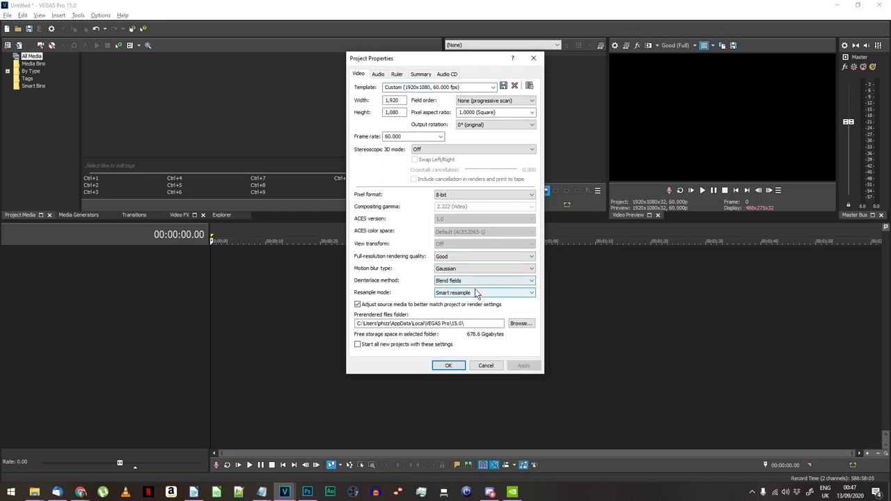
left_click(474, 317)
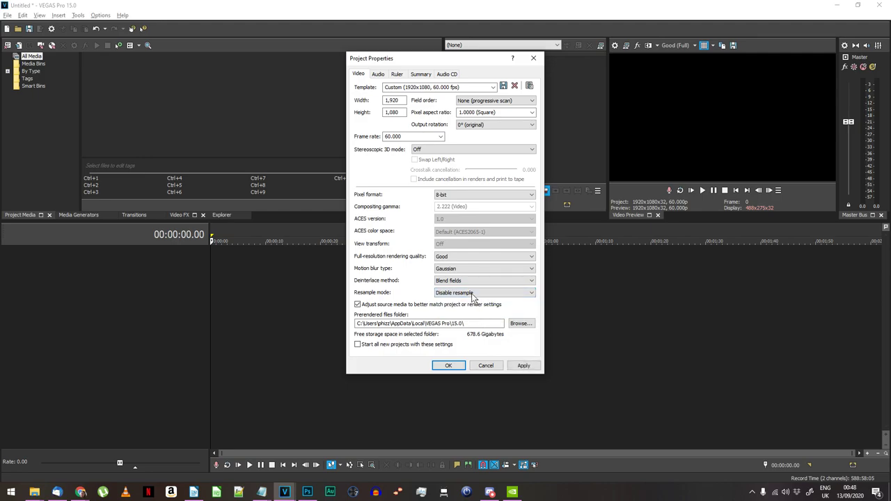
left_click(523, 365)
left_click(448, 366)
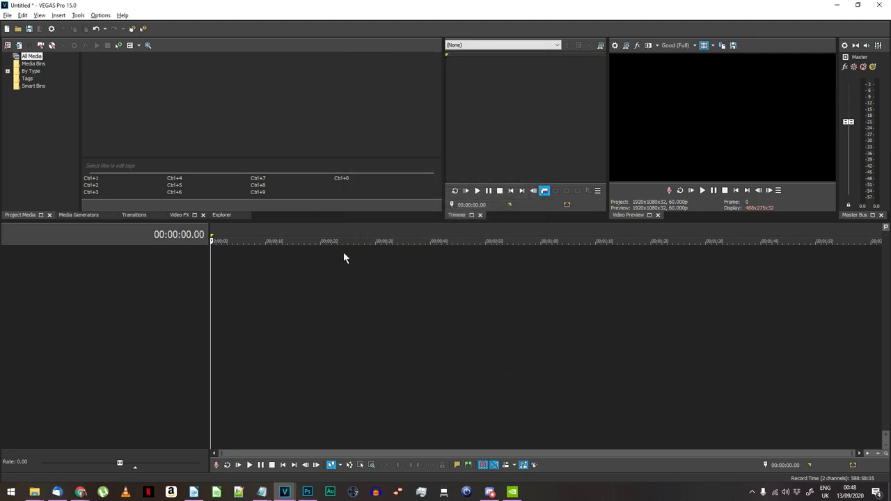
Add the video clip with its audio to the timeline and return the cursor to the start of the project.
left_click_drag(339, 167, 205, 311)
left_click(522, 192)
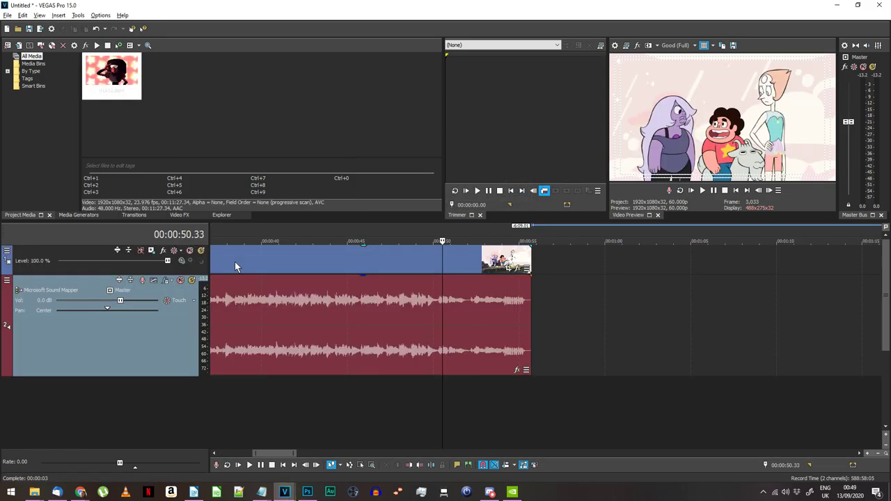
left_click(234, 262)
key("ctrl+Home")
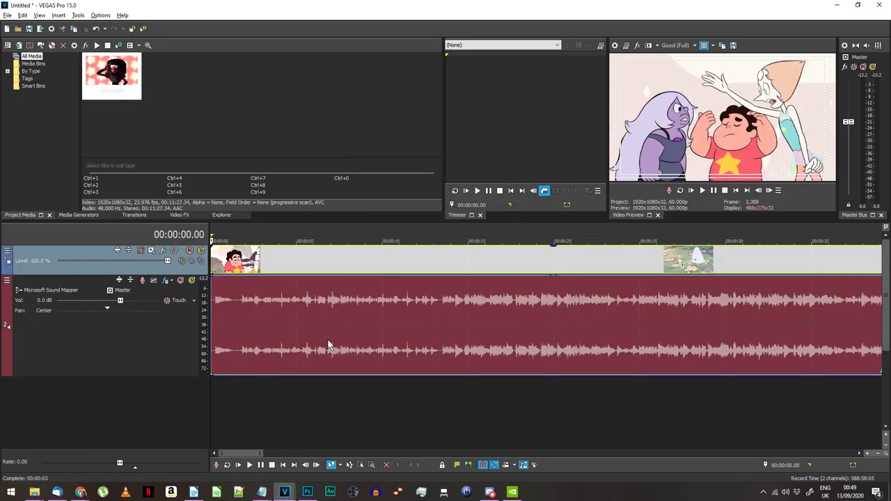
scroll(280, 311, "down", 4)
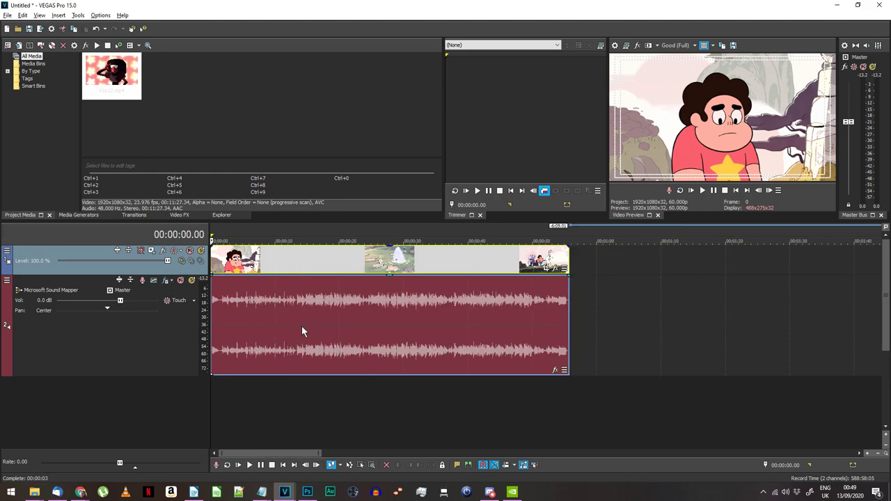
Place a Default Text event from the VEGAS (Legacy) Text generator at the start of a separate track above the background video.
left_click(130, 250)
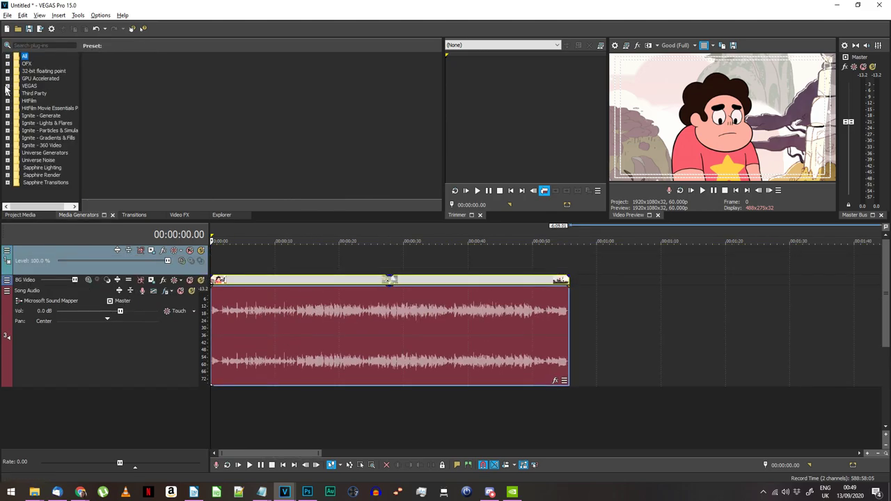
left_click(7, 85)
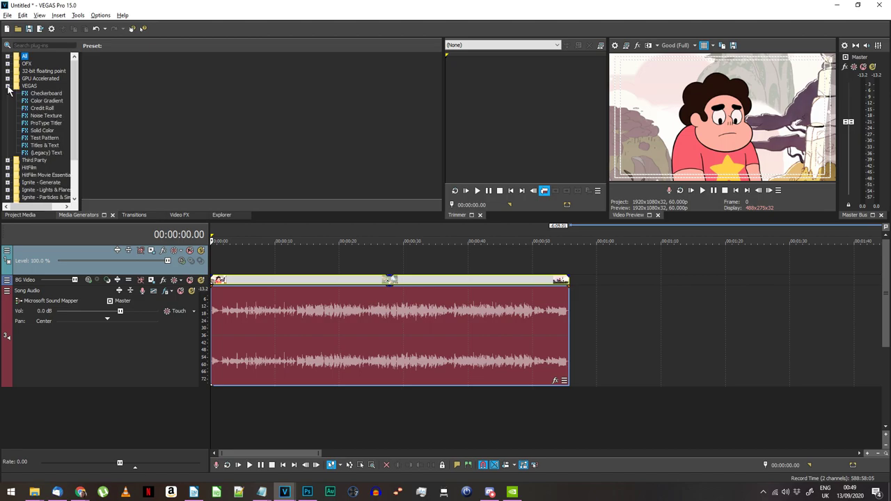
left_click(49, 154)
left_click_drag(117, 81, 121, 87)
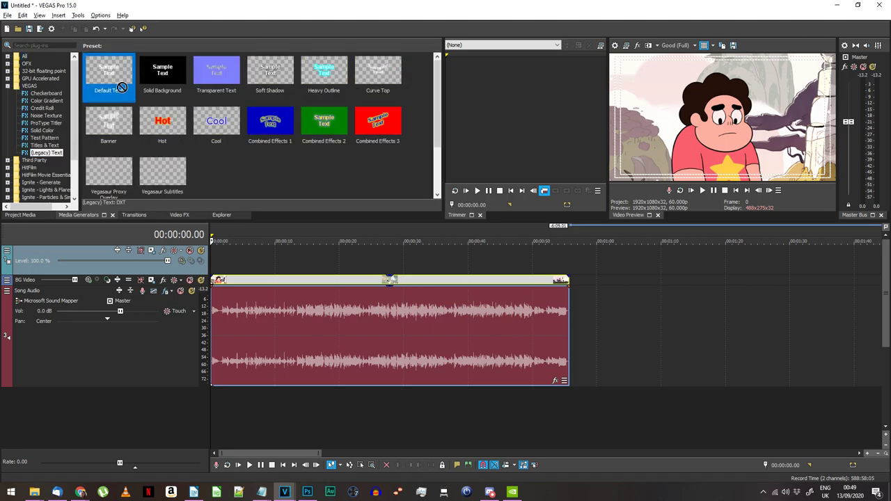
left_click_drag(221, 263, 216, 263)
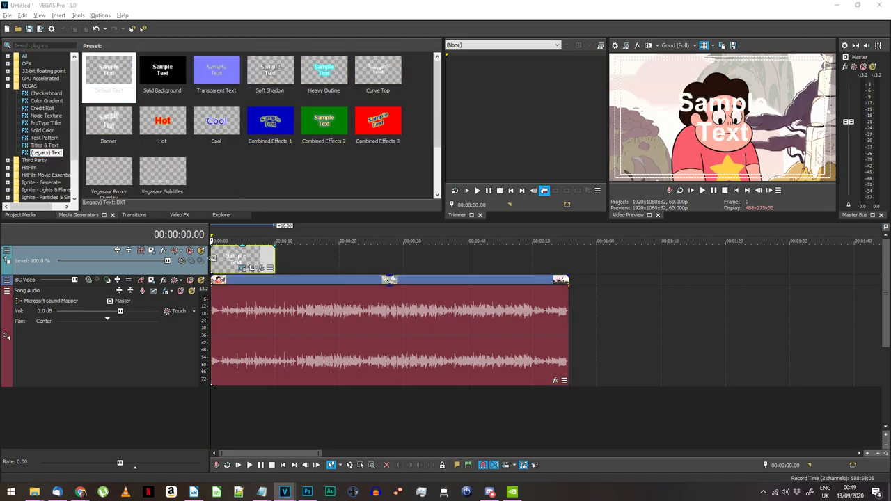
Set the text event's safe zone to 5% and its placement to Bottom Center.
left_click(160, 88)
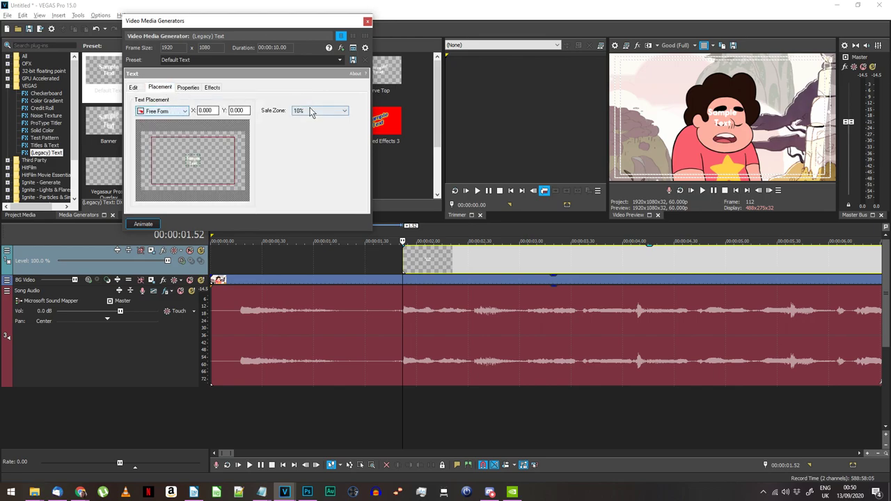
left_click(312, 111)
left_click(300, 128)
left_click(174, 112)
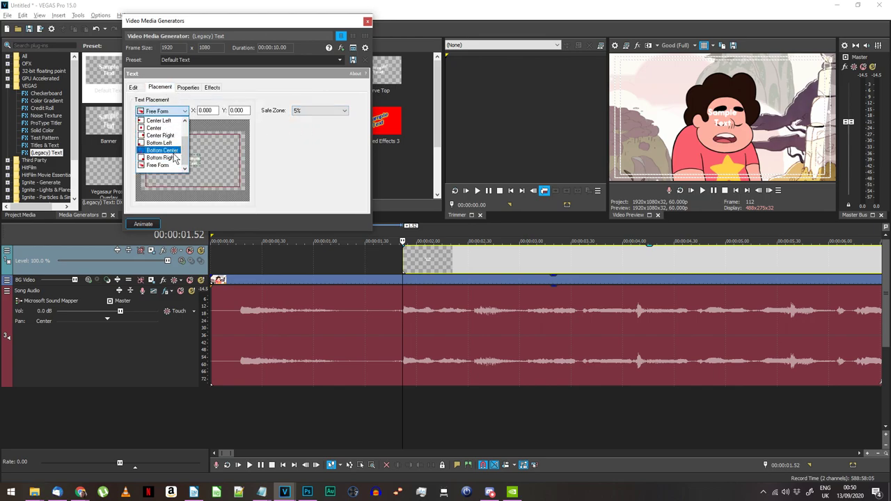
left_click(171, 151)
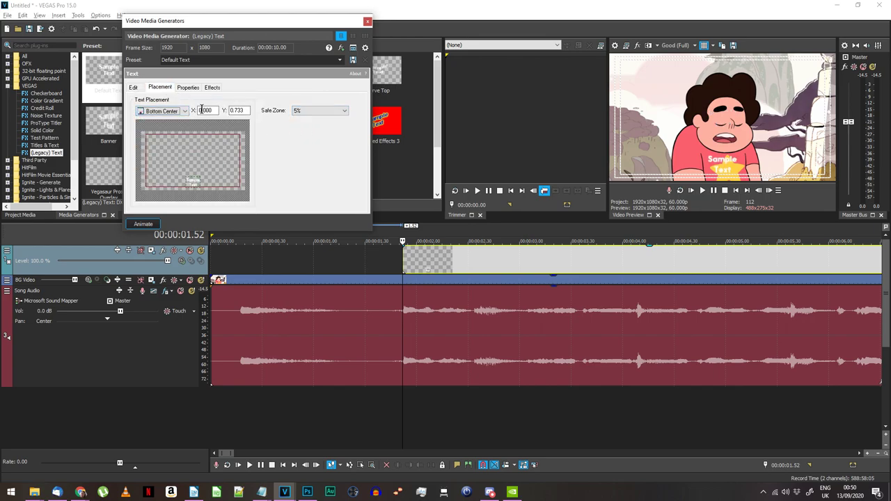
Enter ALL I WANNA DO as the event's text and turn on an outline for it.
left_click(133, 87)
left_click(212, 88)
left_click(236, 110)
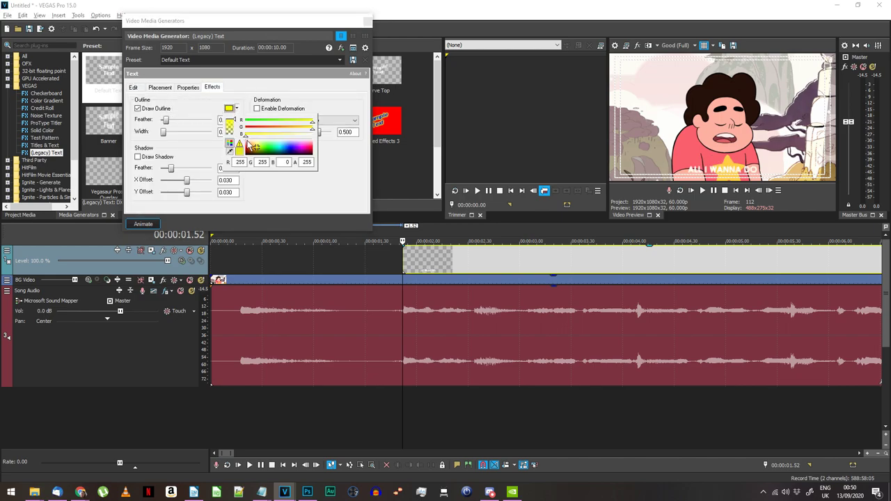
left_click(246, 101)
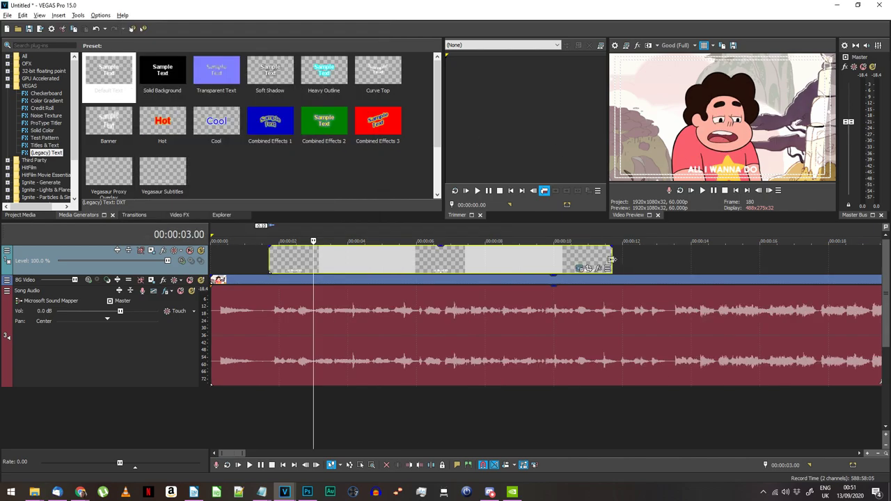
Trim the first lyric event to end at 00:00:03.00 and paste a separate copy directly after it.
left_click_drag(616, 264, 318, 264)
key("ctrl+c")
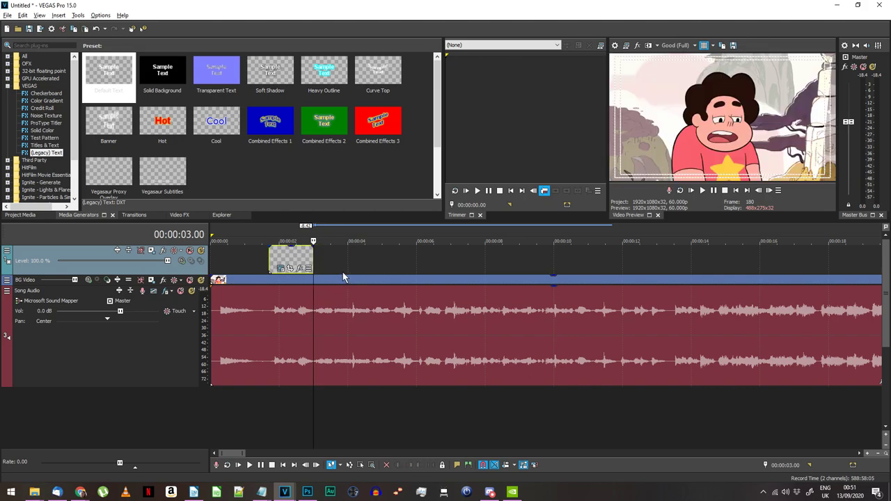
key("ctrl+v")
key("Return")
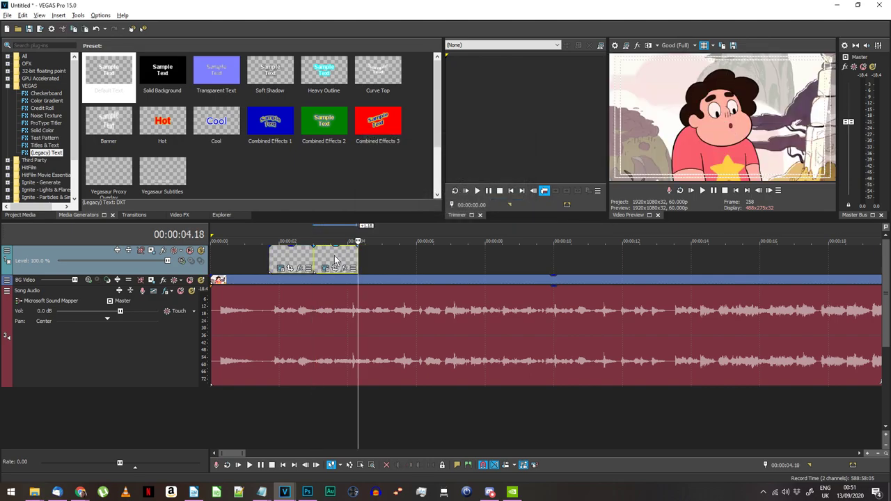
Change the second lyric event's text to IS SEE YOU TURN INTO.
left_click(335, 268)
type("IS SEE YOU")
left_click(314, 255)
Play through the second lyric line to find where it ends and extend its text event to 00:00:04.32.
scroll(612, 287, "up", 3)
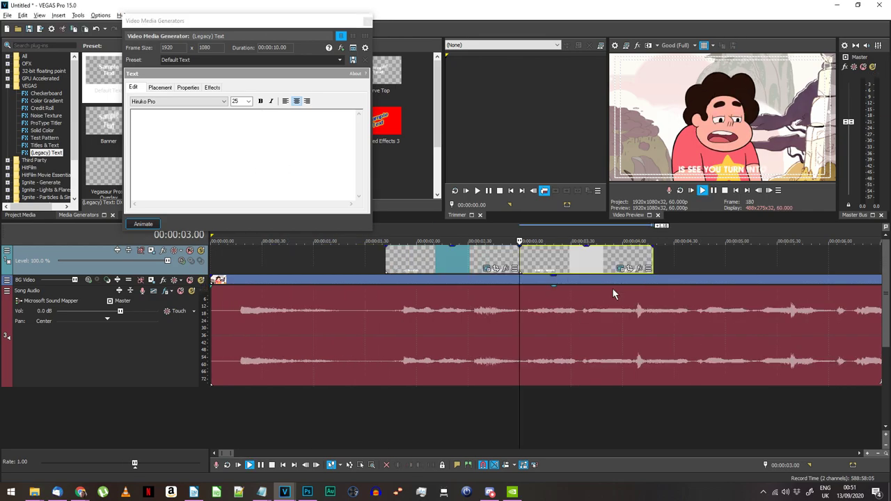
left_click(677, 283)
key("space")
key("space")
key("space")
key("space")
key("space")
key("Return")
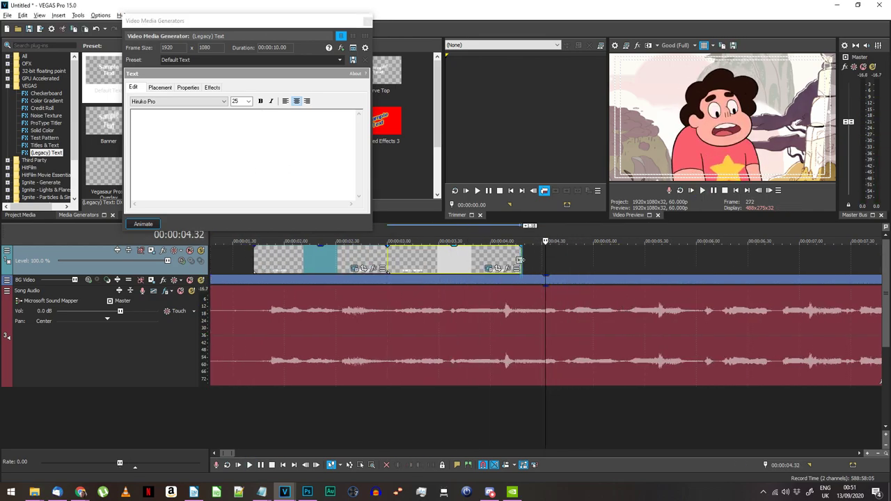
left_click_drag(520, 260, 545, 260)
Paste a third lyric event after the second one and change its text to A GIANT WOMAN.
key("ctrl+v")
key("Return")
left_click(573, 263)
left_click(255, 155)
key("ctrl+a")
type("A GIA")
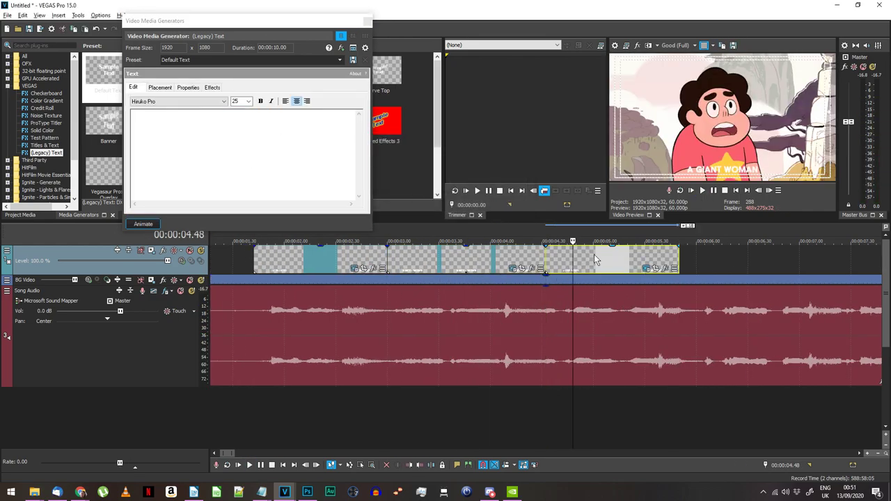
left_click(709, 319)
left_click(688, 312)
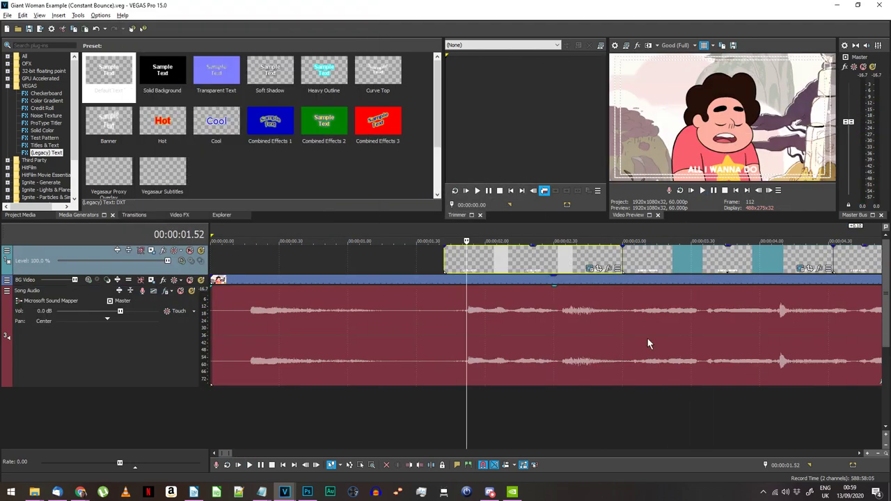
Play the song from 00:00:01.52 and place a timeline marker on each sung beat of ALL I WANNA DO.
key("space")
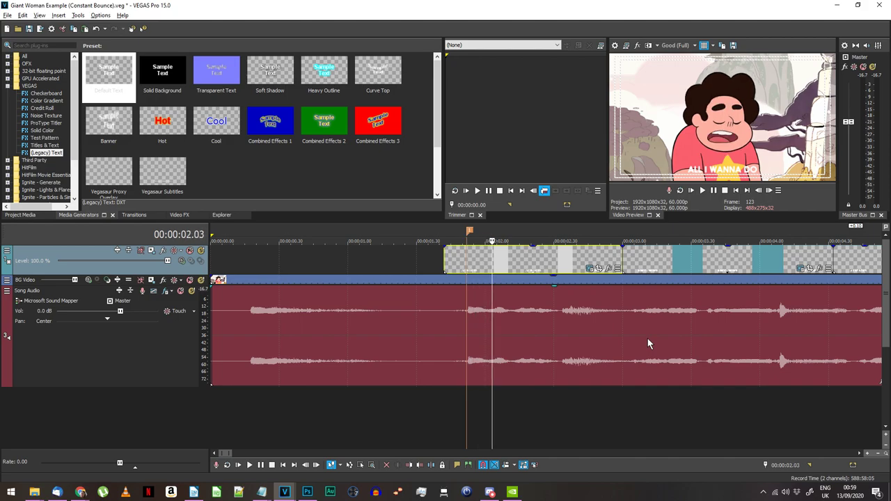
key("m")
key("m")
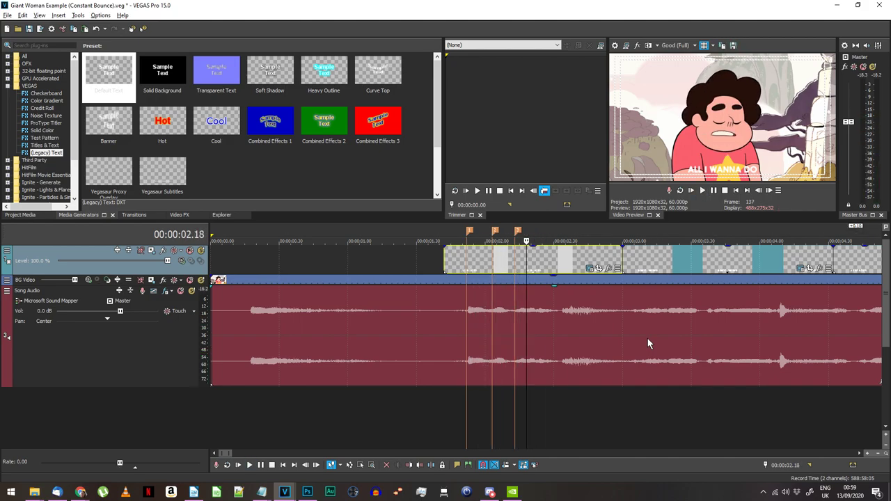
key("m")
key("m")
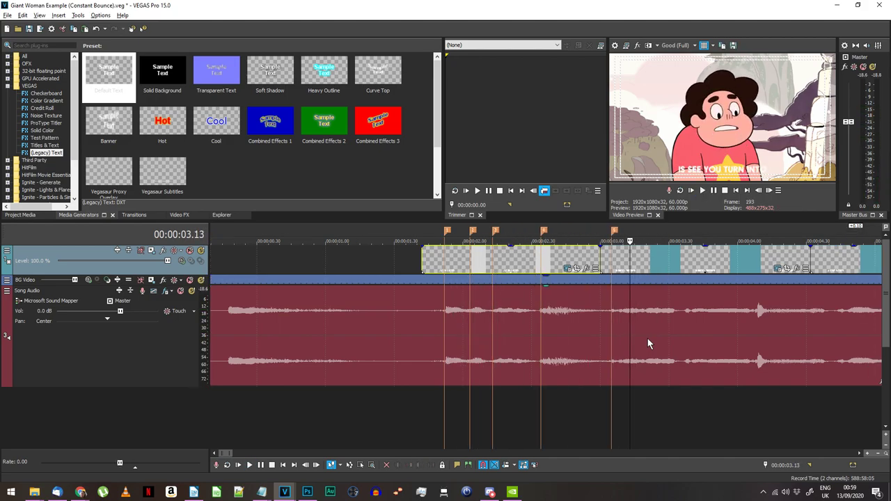
Place a marker on each sung beat of the second lyric line, IS SEE YOU TURN INTO.
key("m")
key("m")
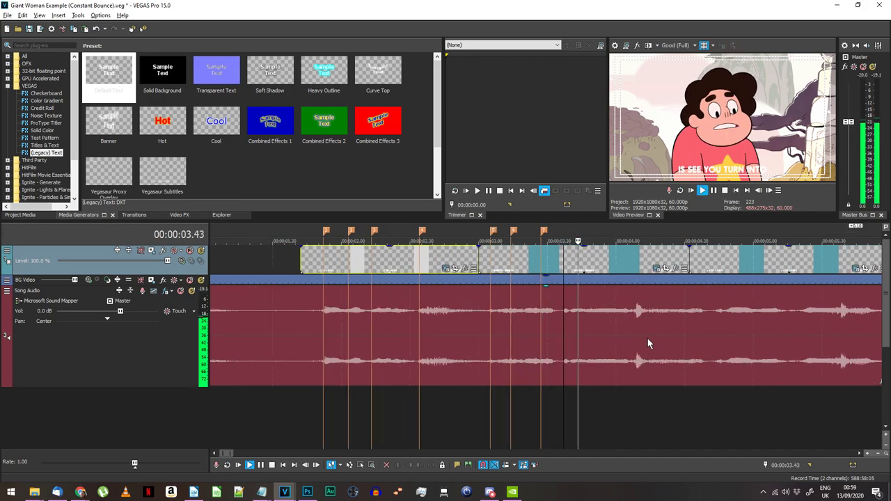
key("m")
key("Return")
key("Return")
key("Return")
key("m")
key("Return")
key("Return")
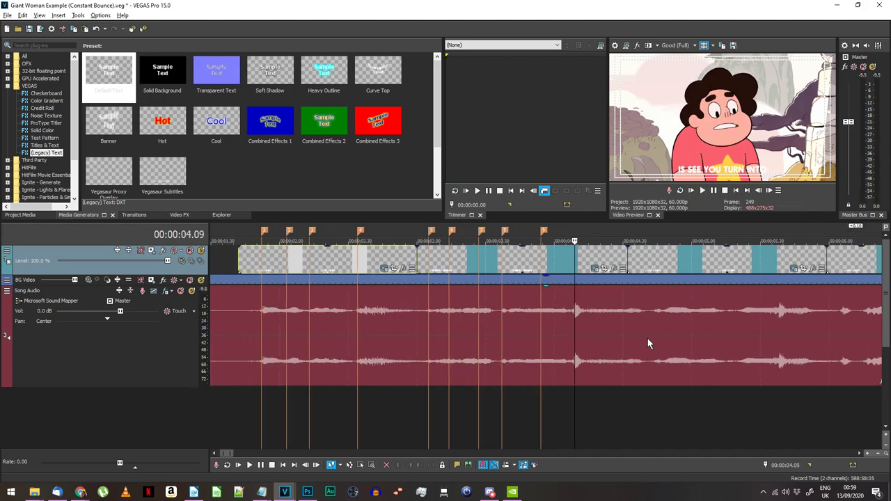
key("Return")
key("m")
Place markers on the sung beats of the two consecutive A GIANT WOMAN lines.
key("m")
key("m")
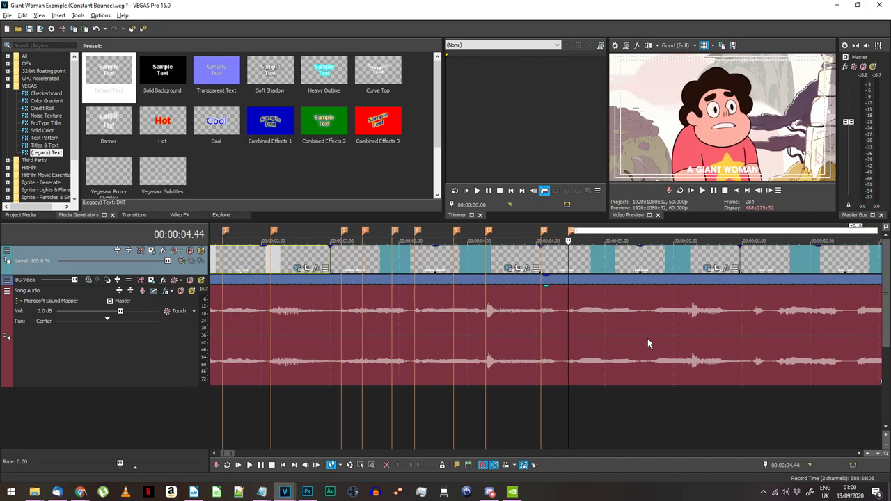
key("m")
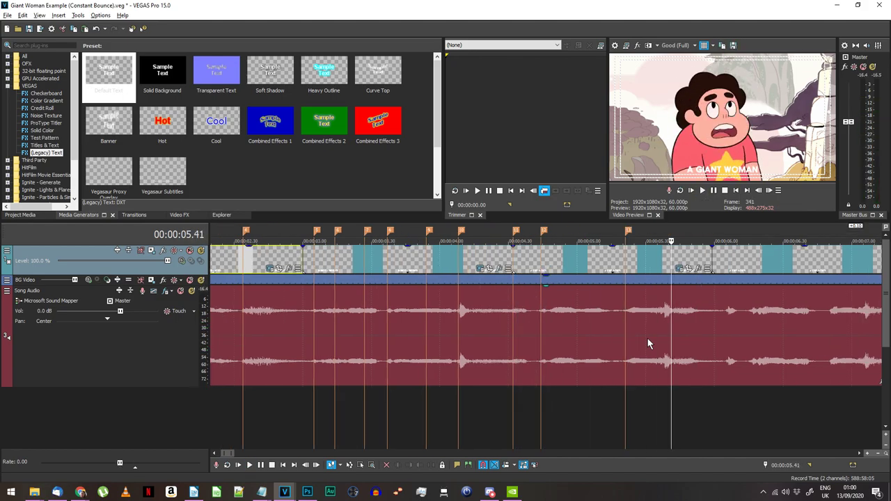
key("m")
key("m")
key("m")
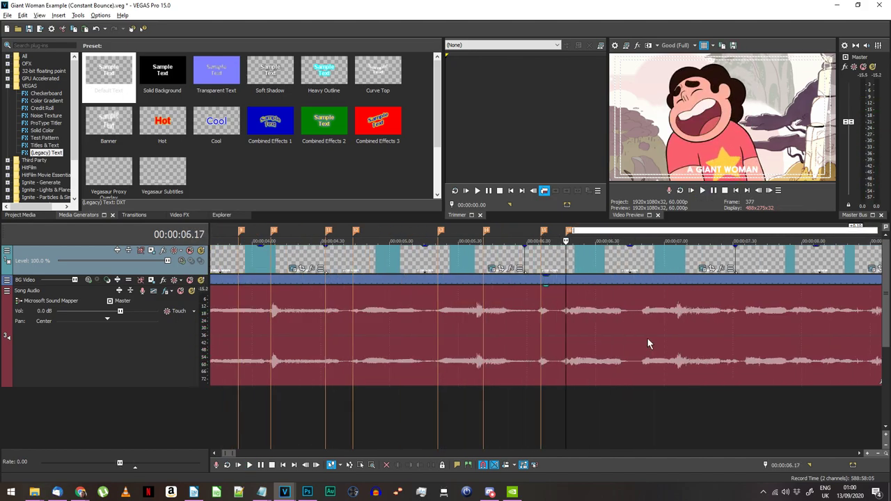
key("m")
key("m")
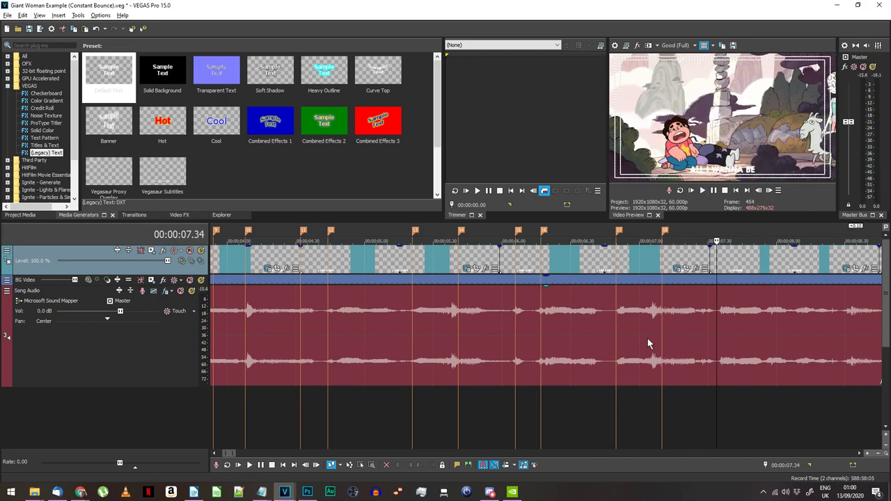
Place markers on the sung beats of the ALL I WANNA BE line, starting at 00:00:07.34.
key("m")
key("m")
key("m")
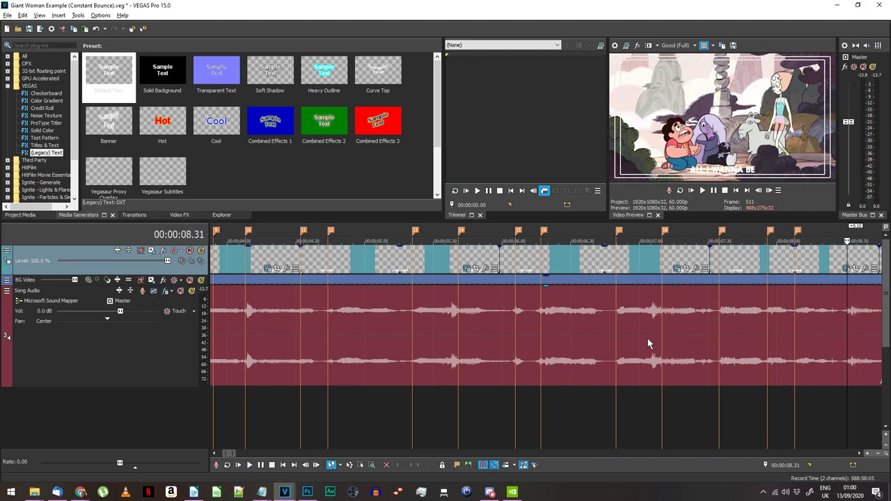
key("m")
Place markers on the sung beats of the IS SOMEONE WHO GETS TO SEE line.
key("m")
key("m")
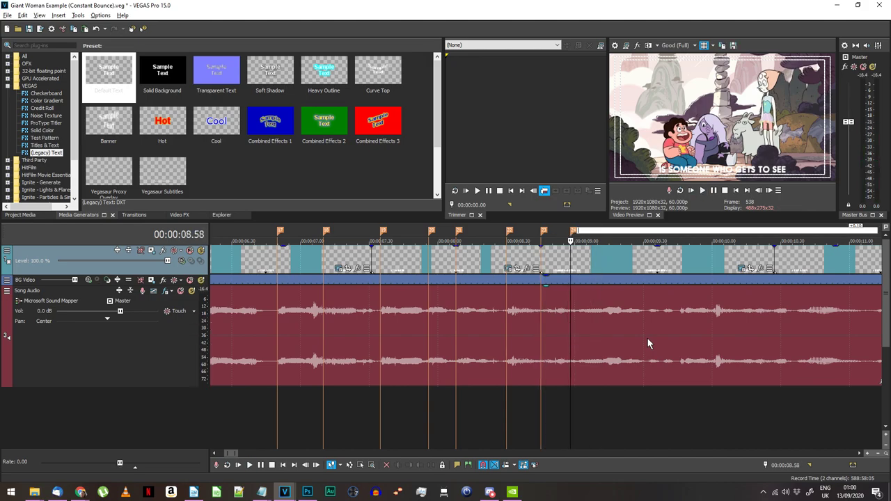
key("m")
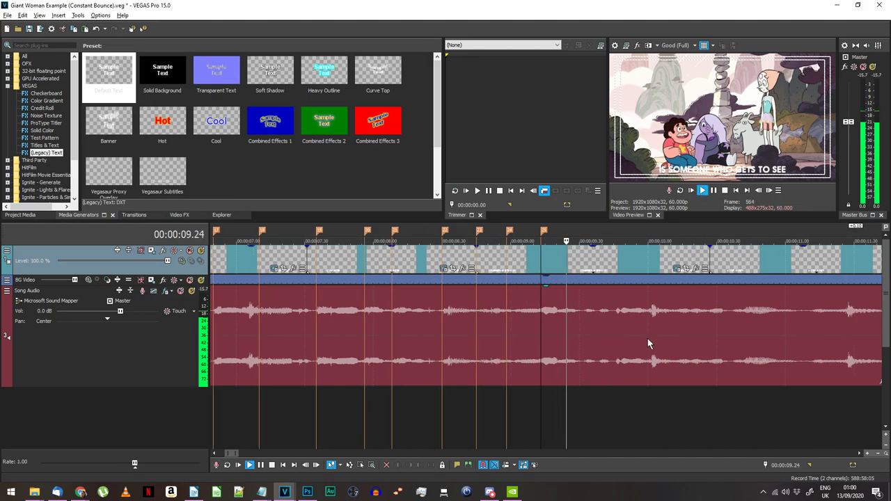
key("Return")
key("m")
key("Return")
key("Return")
key("Return")
key("m")
key("Return")
key("Return")
key("Return")
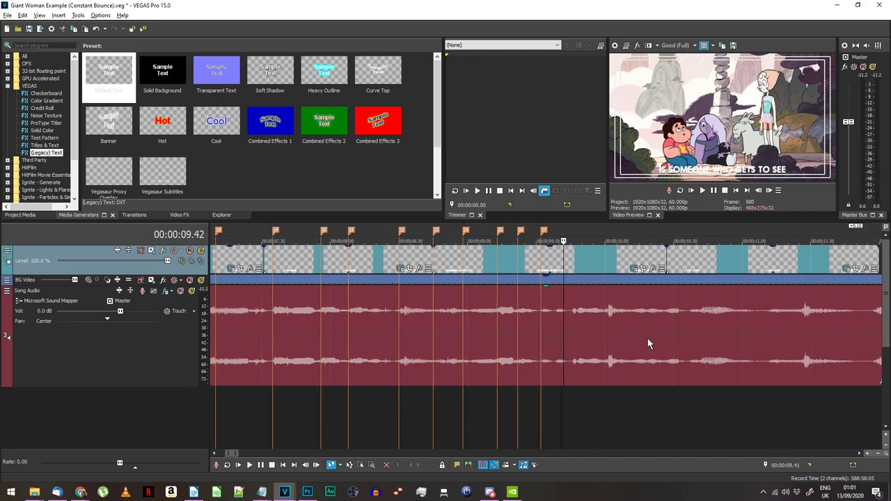
key("space")
key("m")
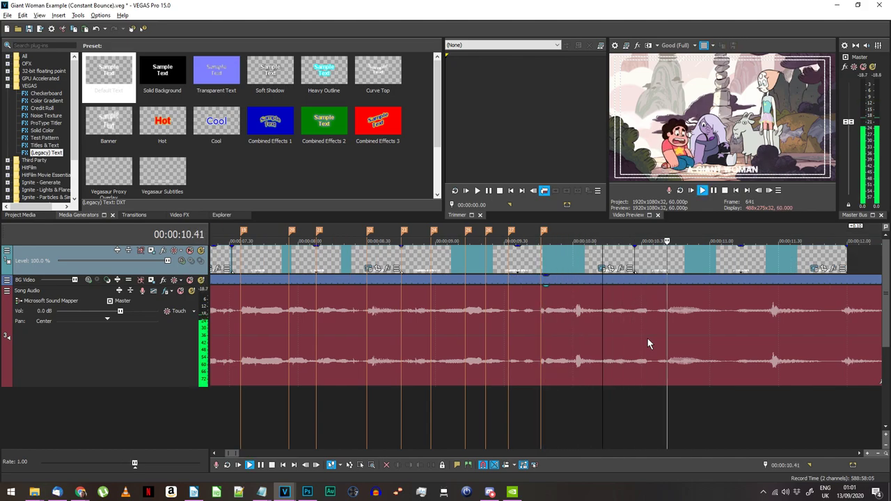
Place markers on the beats of the following A GIANT WOMAN line, adding one at 00:00:10.27 and shifting it slightly earlier.
key("m")
key("space")
key("m")
key("Return")
key("space")
key("Return")
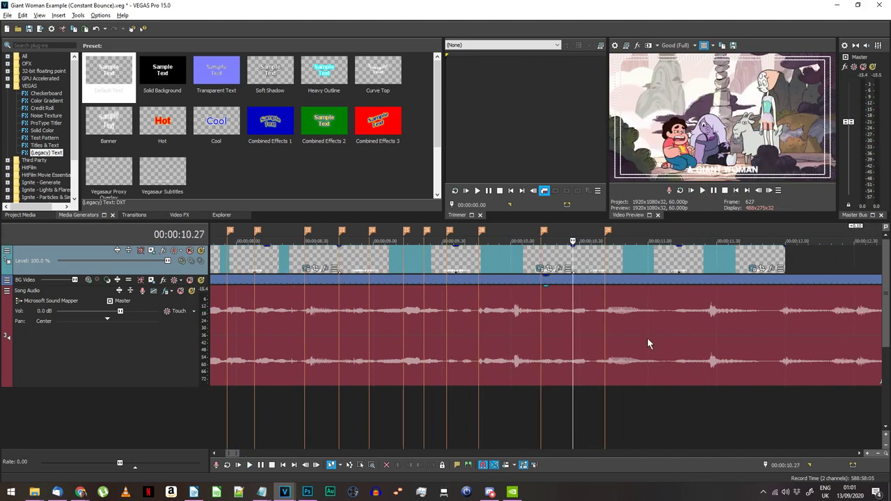
key("m")
key("space")
key("Return")
left_click_drag(576, 231, 566, 234)
left_click(631, 339)
key("space")
key("m")
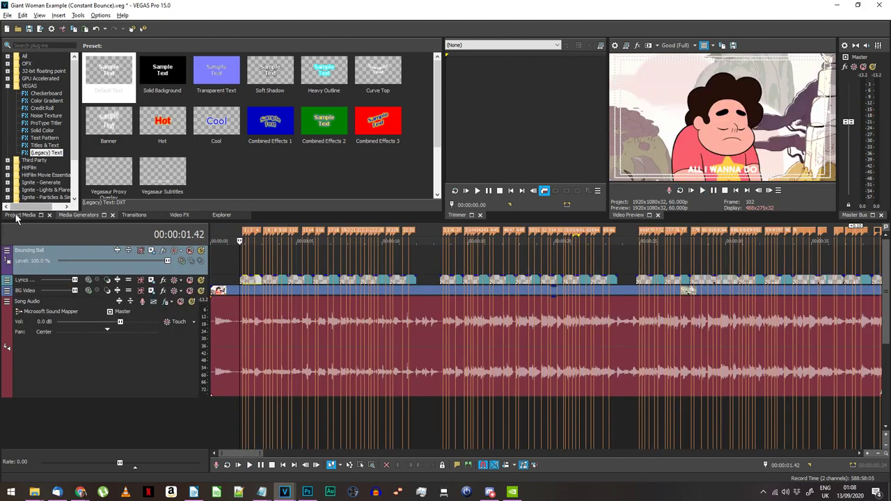
Import BouncingStarF1.png to BouncingStarF12.png as an image sequence with a frame rate of 24.000 (Film).
left_click(20, 215)
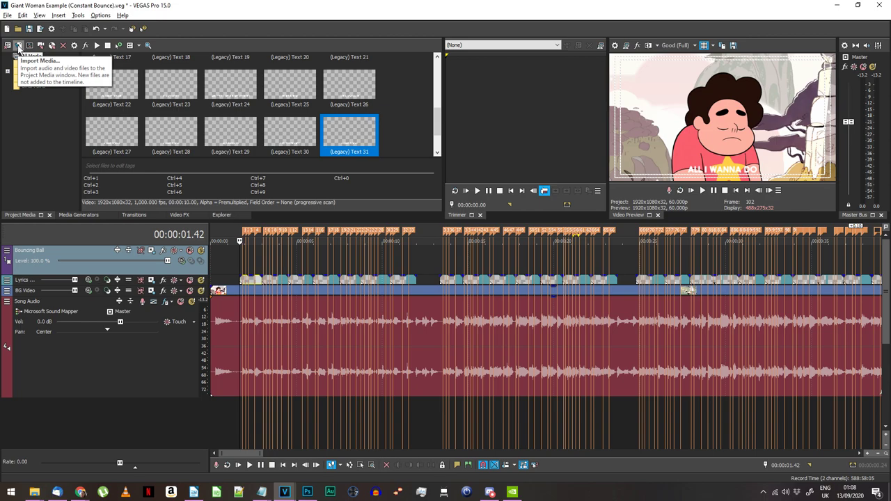
left_click(19, 47)
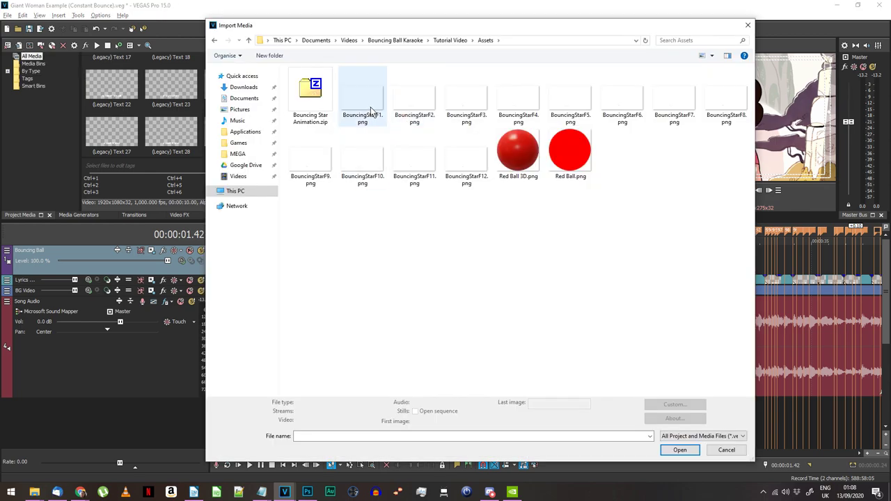
left_click(371, 111)
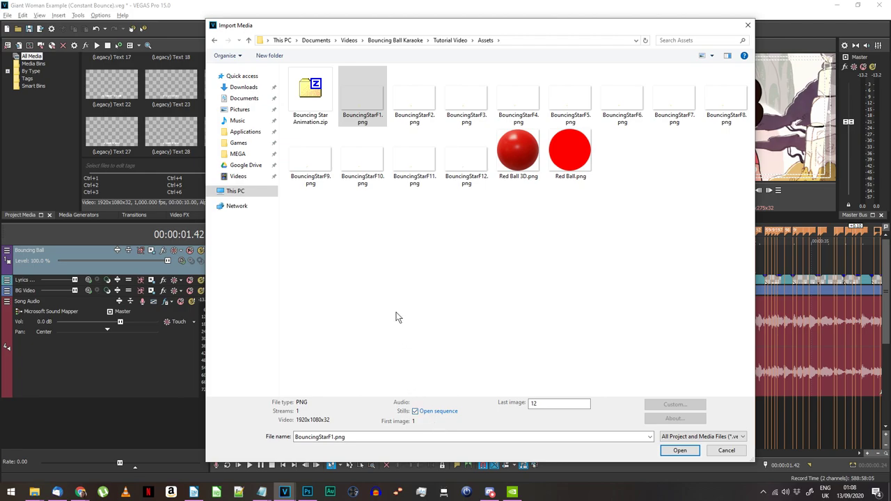
left_click(690, 453)
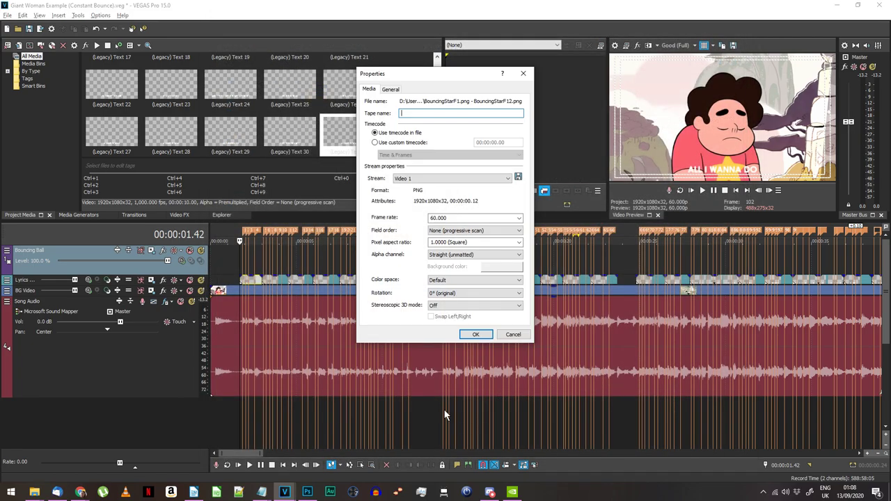
left_click(522, 218)
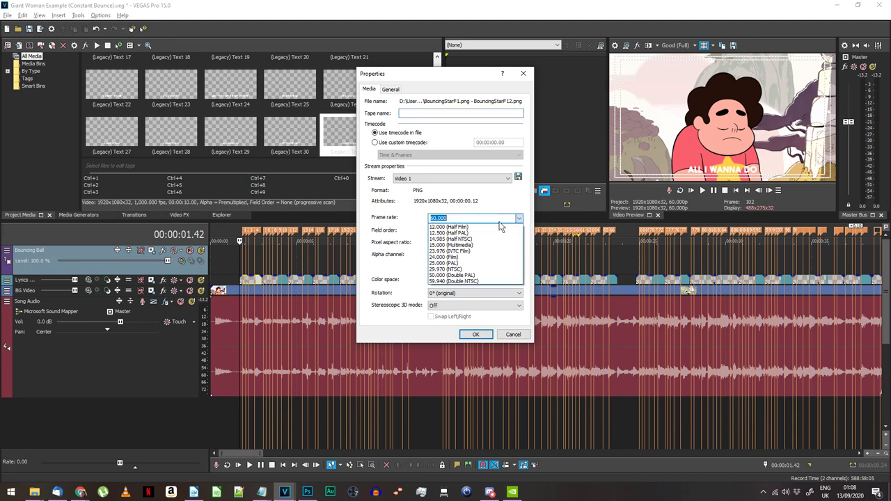
left_click(473, 270)
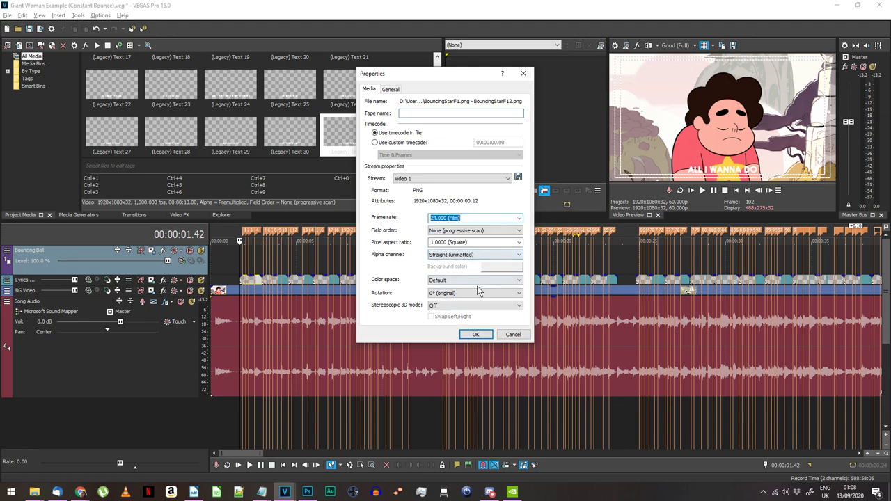
left_click(476, 335)
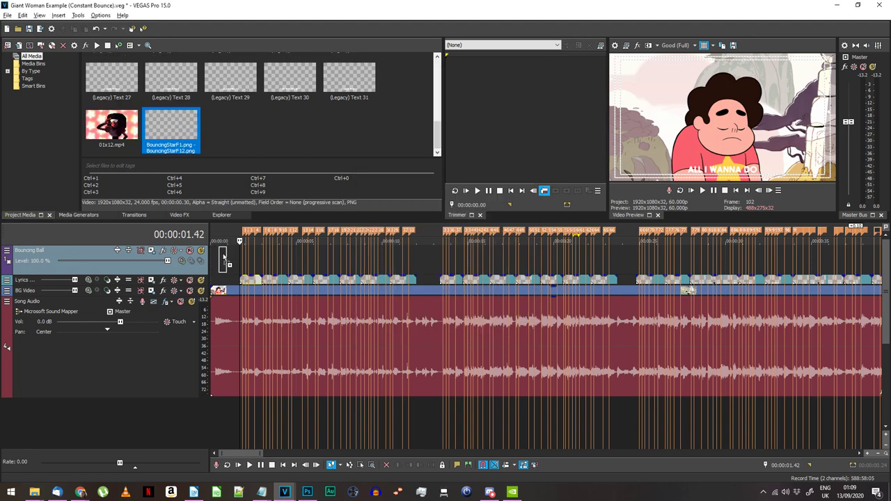
Place the BouncingStar sequence at the start of the Bouncing Ball track and extend it to the end of the song.
left_click_drag(214, 256, 429, 268)
scroll(214, 260, "down", 3)
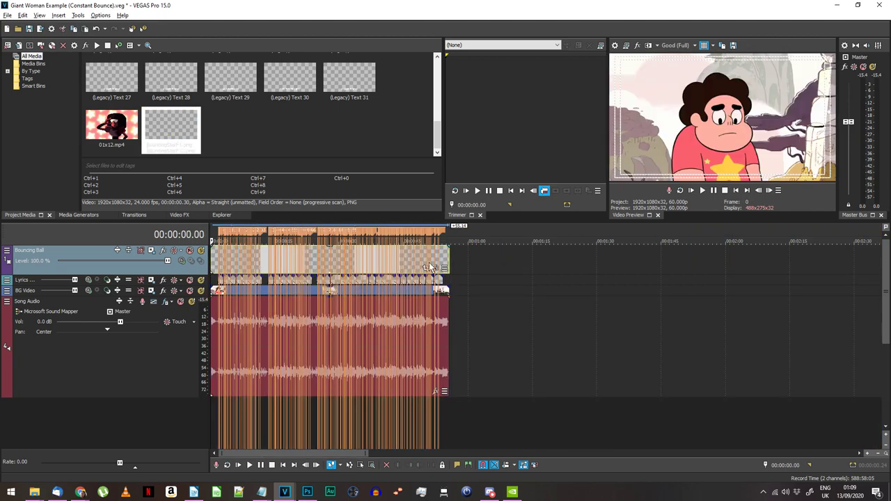
scroll(221, 255, "up", 4)
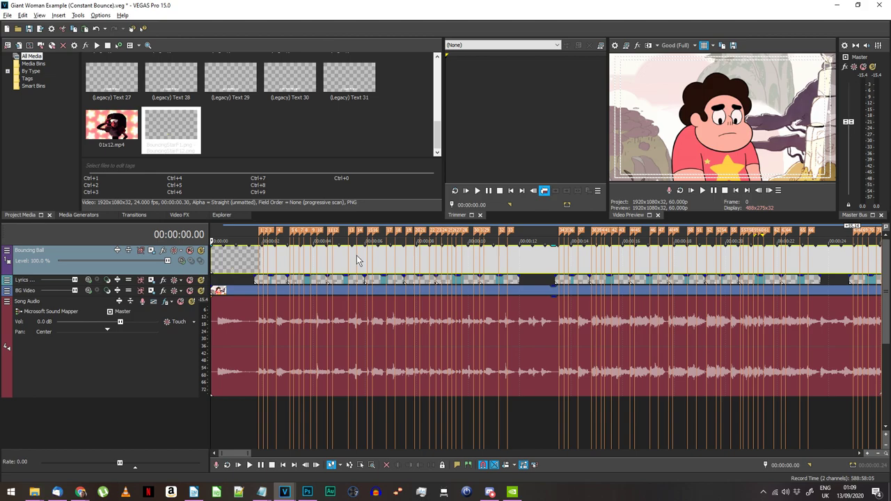
With cursor sync off in the Bouncing Ball track's motion, position the star over the first lyric word at X -100.47, Y -10.05.
left_click(152, 252)
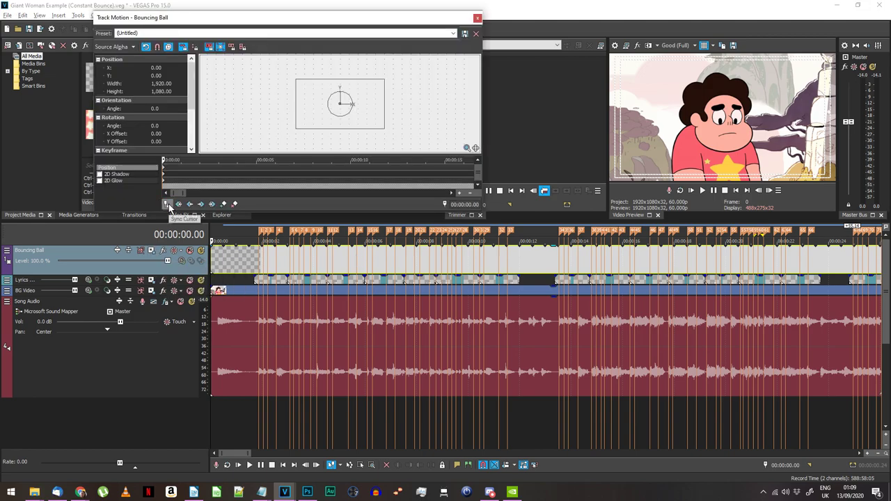
left_click(168, 206)
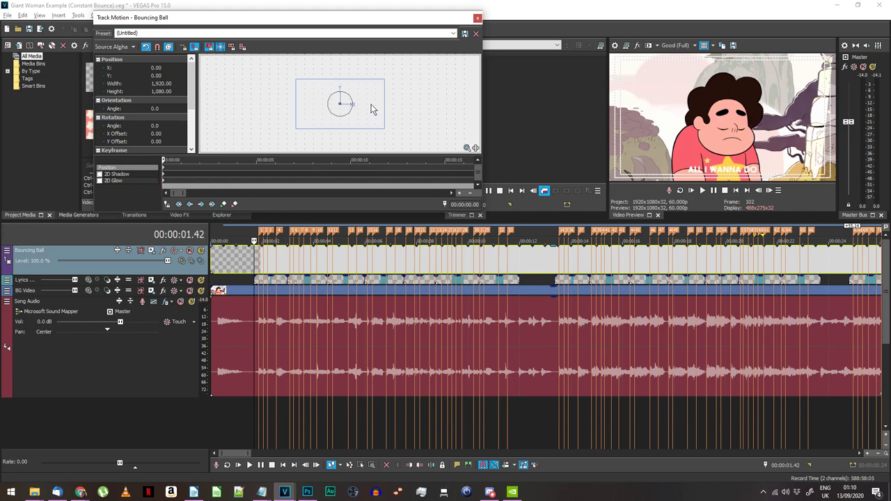
left_click_drag(372, 112, 369, 109)
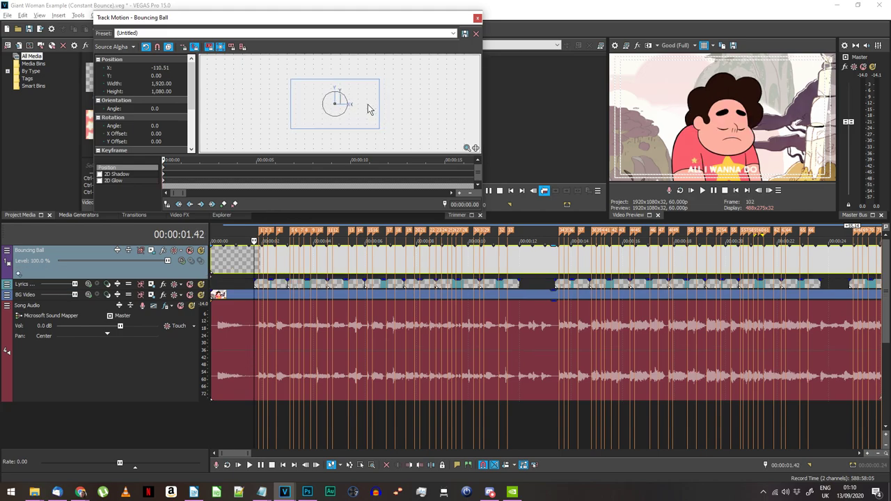
left_click_drag(373, 108, 373, 109)
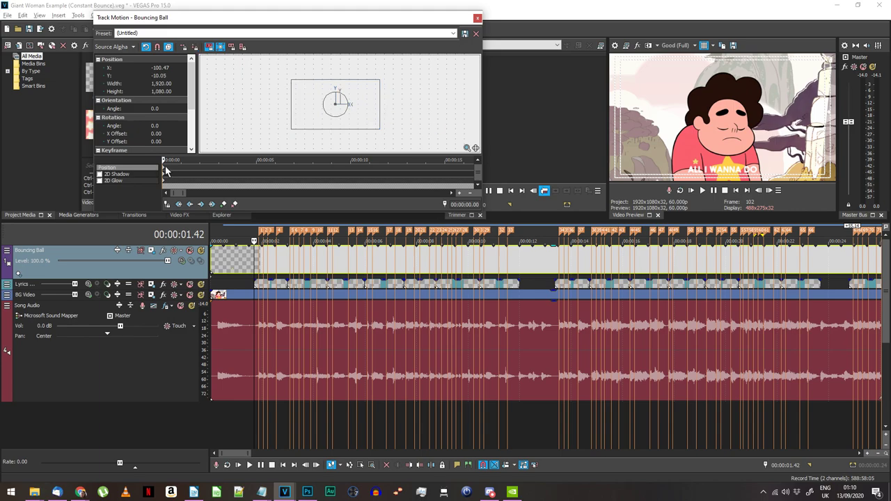
Set the initial position keyframe's interpolation to Fast and add a position keyframe at marker 1, 00:00:01.52.
right_click(165, 170)
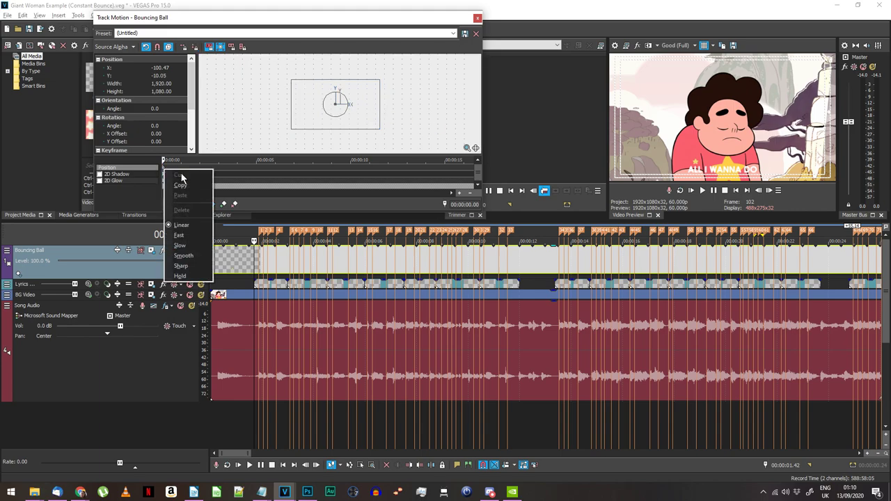
left_click(185, 239)
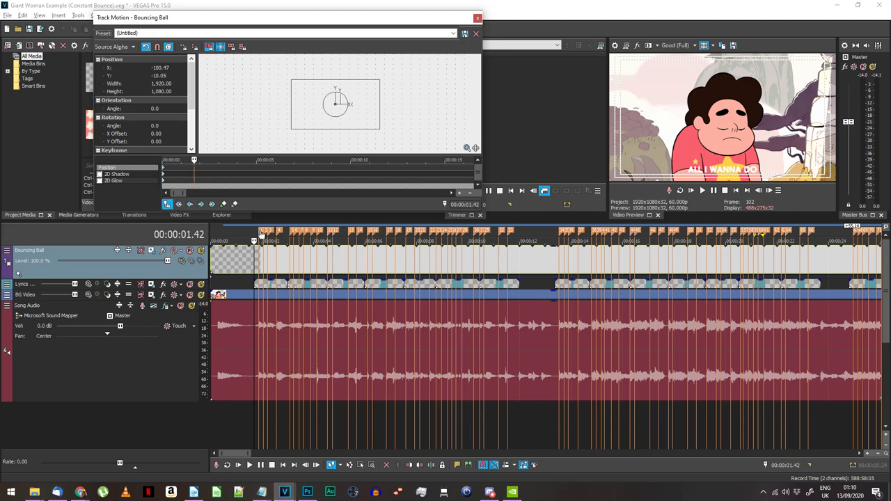
scroll(283, 261, "up", 4)
left_click(222, 204)
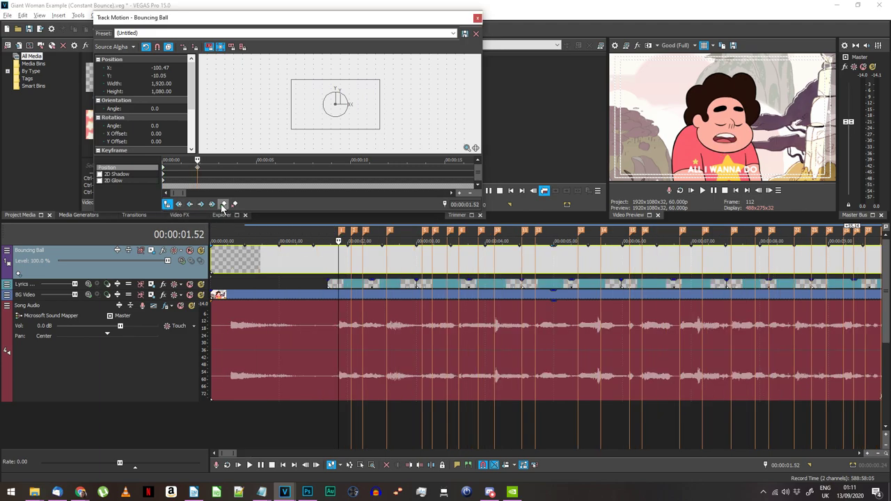
Add track motion position keyframes for the Bouncing Ball track at markers 2 and 3.
left_click(325, 249)
key("2")
left_click(224, 204)
key("3")
left_click(224, 204)
left_click(230, 235)
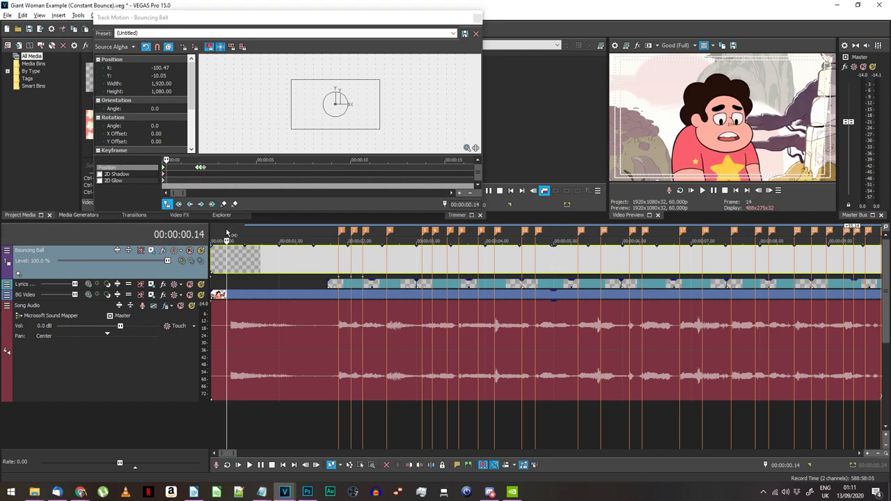
Add track motion position keyframes for the Bouncing Ball track at markers 4 and 5.
key("3")
key("4")
left_click(224, 204)
key("5")
left_click(224, 204)
Add track motion position keyframes for the Bouncing Ball track at markers 6 and 7.
key("6")
left_click(224, 204)
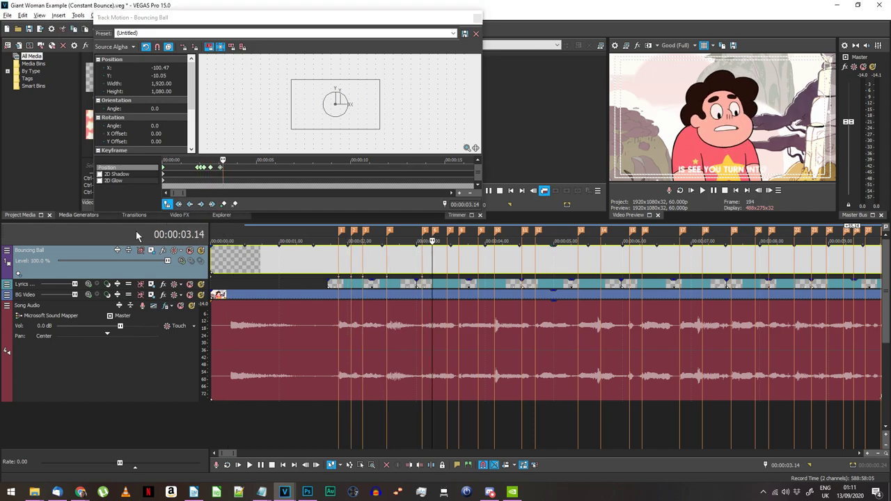
key("7")
left_click(223, 204)
left_click(208, 221)
key("6")
left_click(224, 204)
scroll(295, 200, "up", 4)
left_click(127, 234)
key("7")
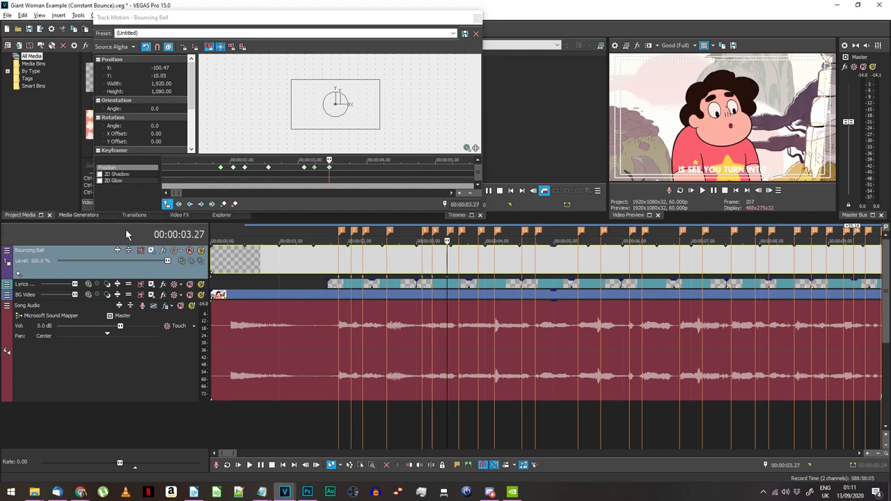
Add track motion position keyframes for the Bouncing Ball track at markers 8, 9 and 10.
key("8")
left_click(224, 204)
left_click(149, 228)
key("9")
left_click_drag(183, 19, 126, 26)
left_click(167, 210)
left_click(198, 221)
key("0")
left_click(167, 210)
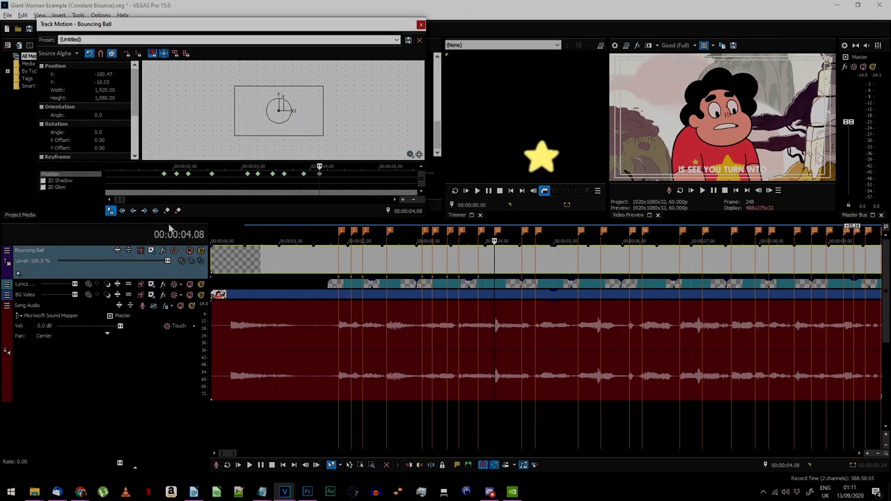
Add Bouncing Ball position keyframes at each following marker from 11 through 18, ending at 00:00:07.10.
key("ctrl+Right")
key("ctrl+Right")
key("ctrl+Right")
key("ctrl+Right")
left_click(167, 210)
key("ctrl+Right")
key("ctrl+Right")
left_click(167, 211)
key("ctrl+Right")
key("ctrl+Right")
left_click(167, 210)
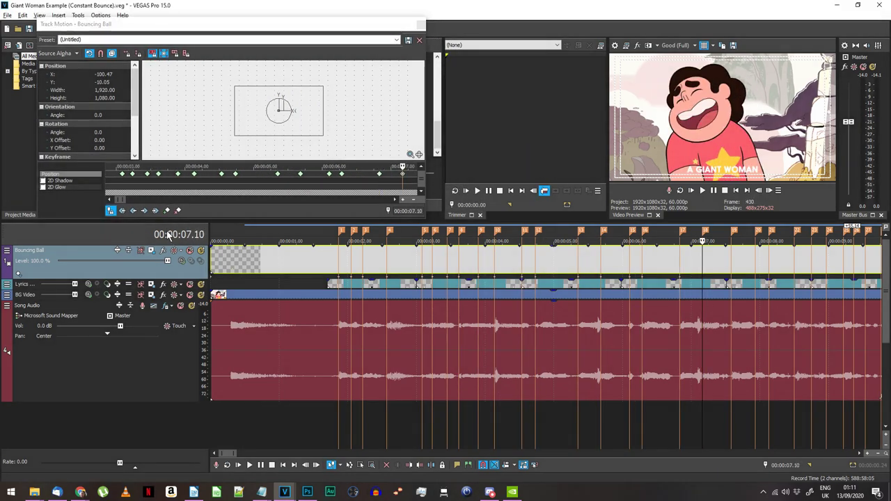
Add Bouncing Ball position keyframes at the successive markers after marker 18 up to 00:00:29.44.
key("ctrl+Right")
key("ctrl+Right")
left_click(167, 210)
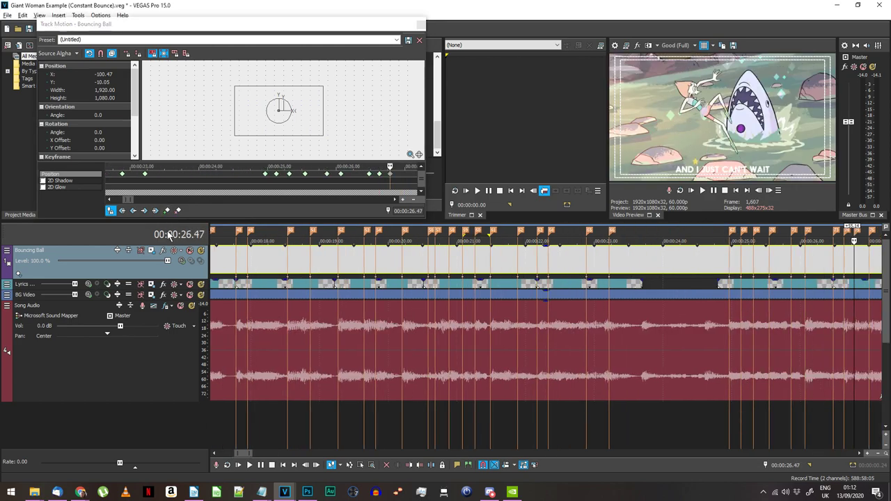
left_click(167, 211)
key("ctrl+Right")
key("ctrl+Right")
left_click(168, 211)
key("ctrl+Right")
key("ctrl+Right")
left_click(168, 211)
key("ctrl+Right")
key("ctrl+Right")
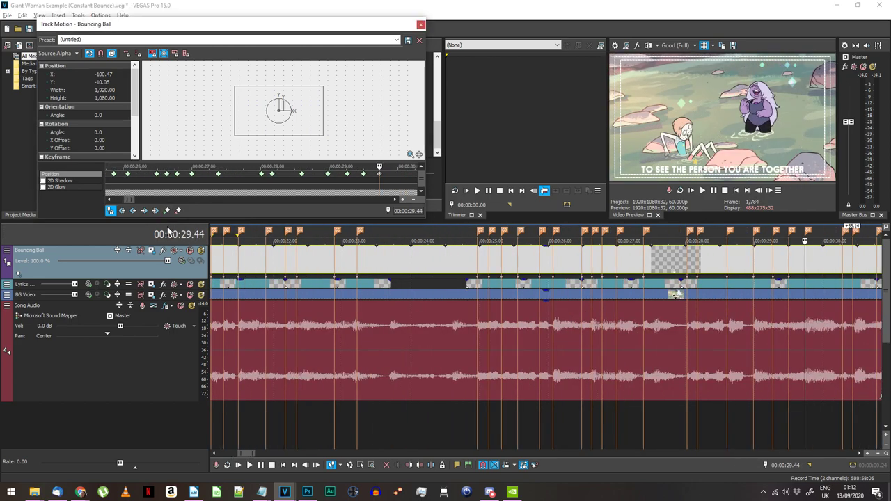
Add Bouncing Ball position keyframes at every marker after 00:00:29.44 up to 00:00:34.52.
key("ctrl+Right")
key("ctrl+Right")
left_click(166, 211)
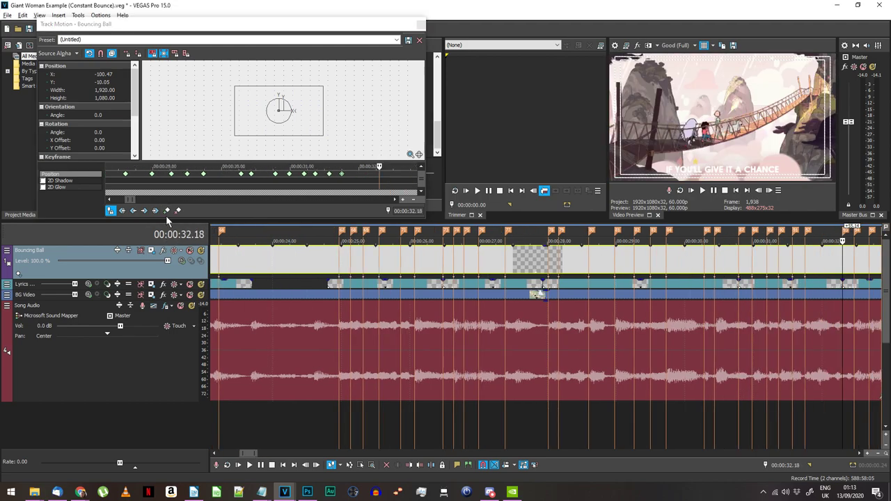
left_click(169, 233)
key("ctrl+Right")
key("ctrl+Right")
key("ctrl+Right")
key("ctrl+Right")
key("ctrl+Right")
left_click(167, 210)
left_click(167, 234)
key("ctrl+Right")
key("ctrl+Right")
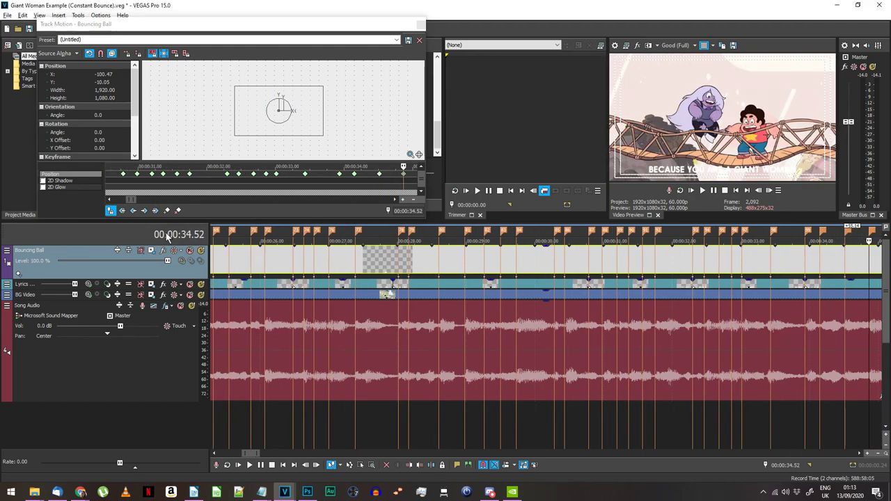
Add Bouncing Ball position keyframes at every marker after 00:00:34.52 through 00:00:39.00.
left_click(168, 211)
key("ctrl+Right")
key("ctrl+Right")
key("ctrl+Right")
left_click(167, 211)
left_click(167, 233)
key("ctrl+Right")
key("ctrl+Right")
left_click(167, 210)
key("ctrl+Right")
key("ctrl+Right")
key("ctrl+Right")
key("ctrl+Right")
key("ctrl+Right")
left_click(167, 210)
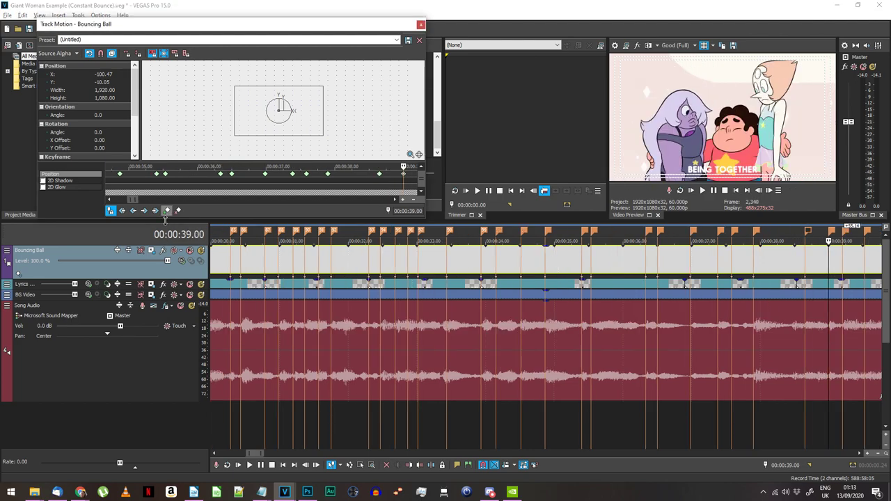
key("ctrl+Right")
key("ctrl+Right")
left_click(165, 237)
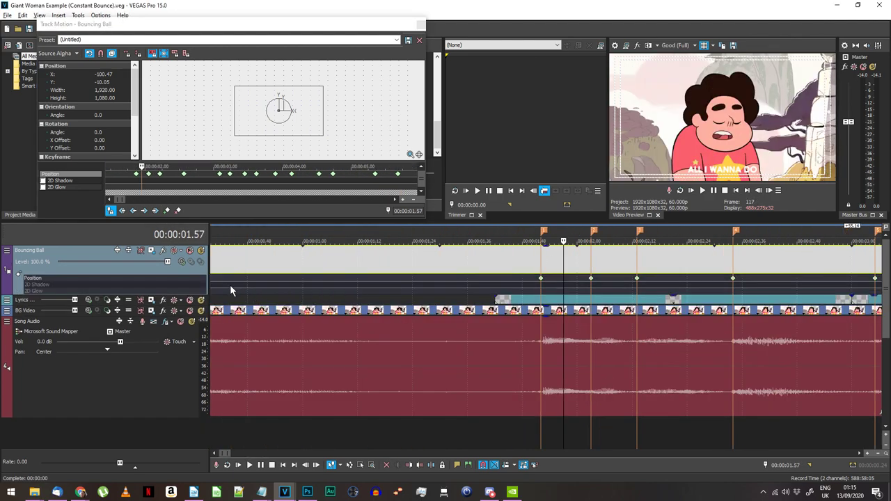
Add a Slow position keyframe at 00:00:01.57, midway between markers 1 and 2, and raise the star to about Y 30.14.
left_click(168, 210)
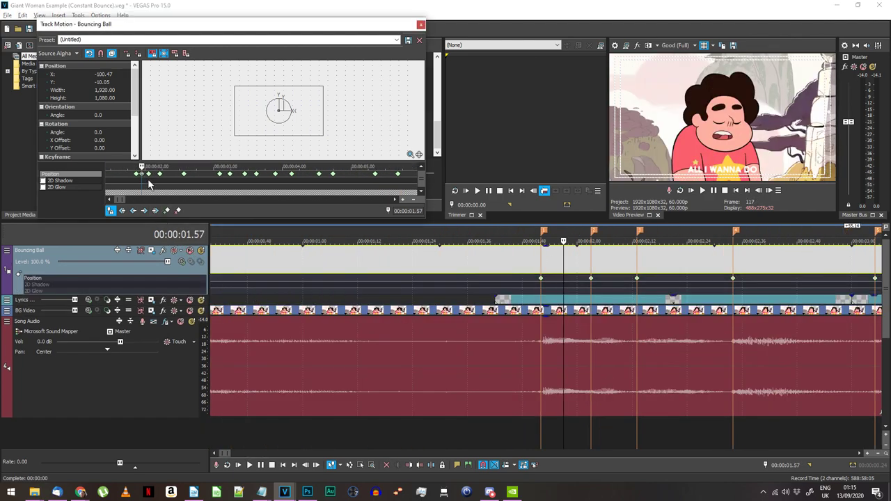
scroll(148, 184, "up", 2)
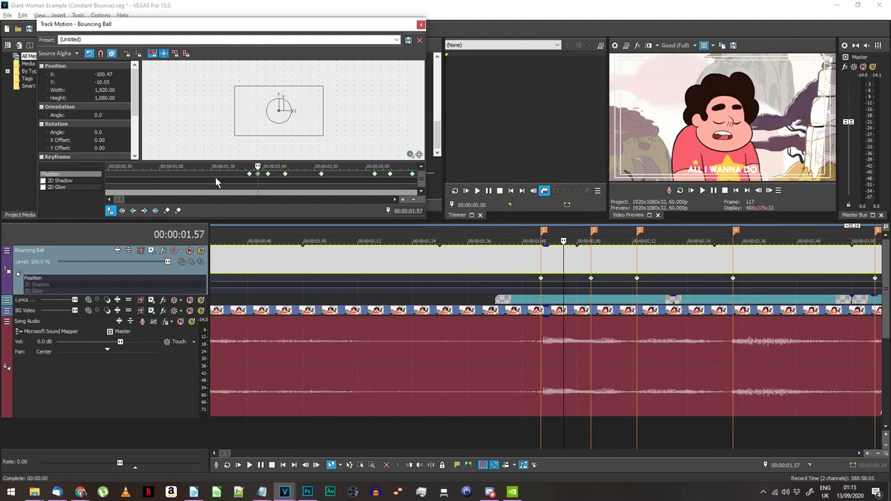
right_click(258, 174)
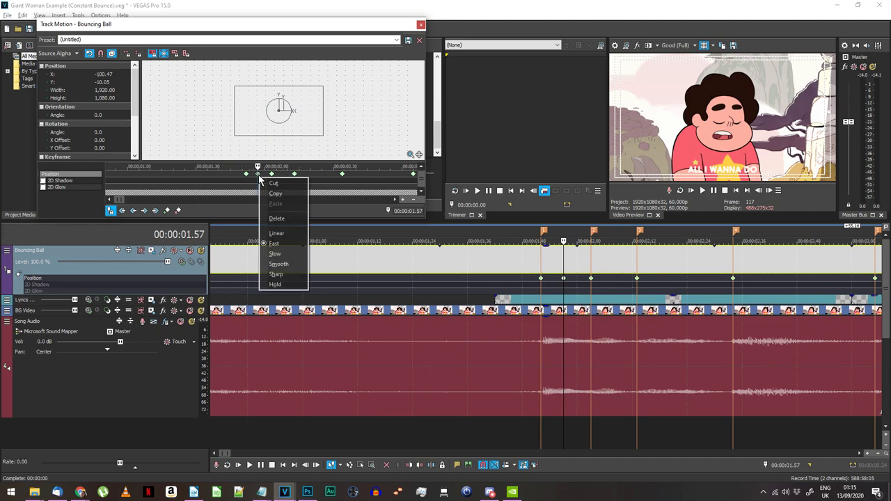
left_click(291, 255)
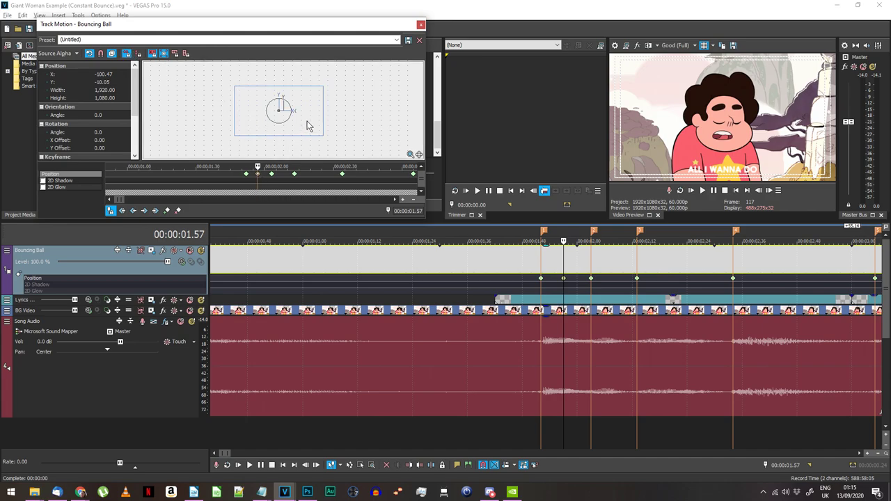
left_click_drag(309, 126, 307, 121)
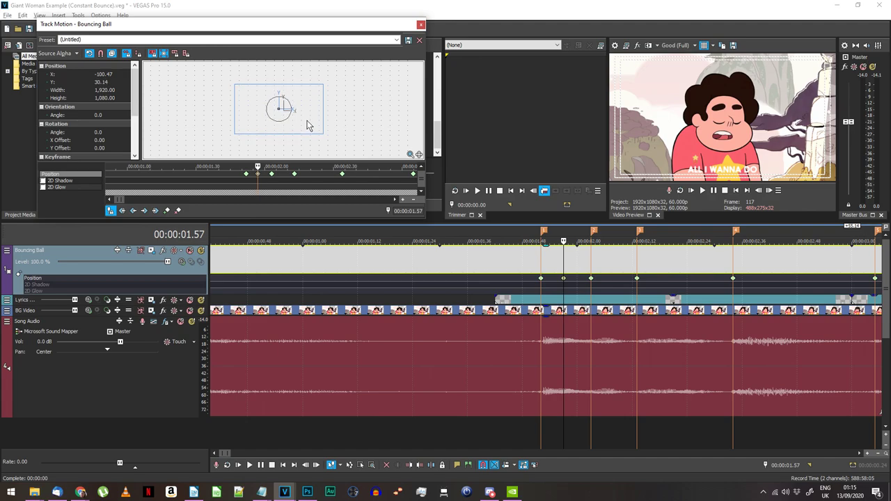
Play back the star's first bounce from just before marker 1 in the video preview.
left_click(246, 174)
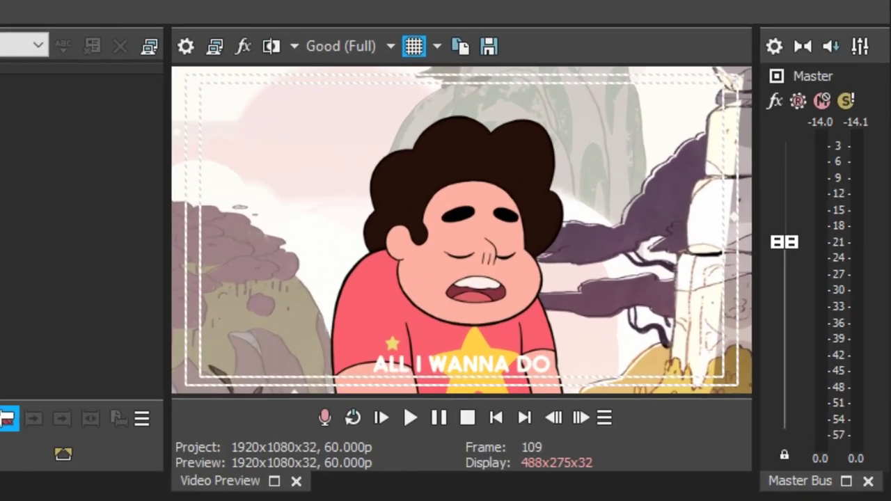
key("space")
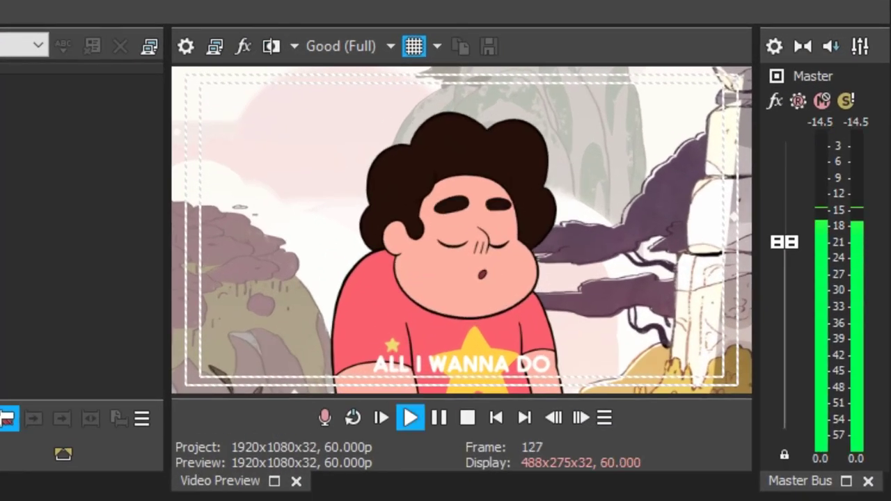
key("space")
key("space")
key("space")
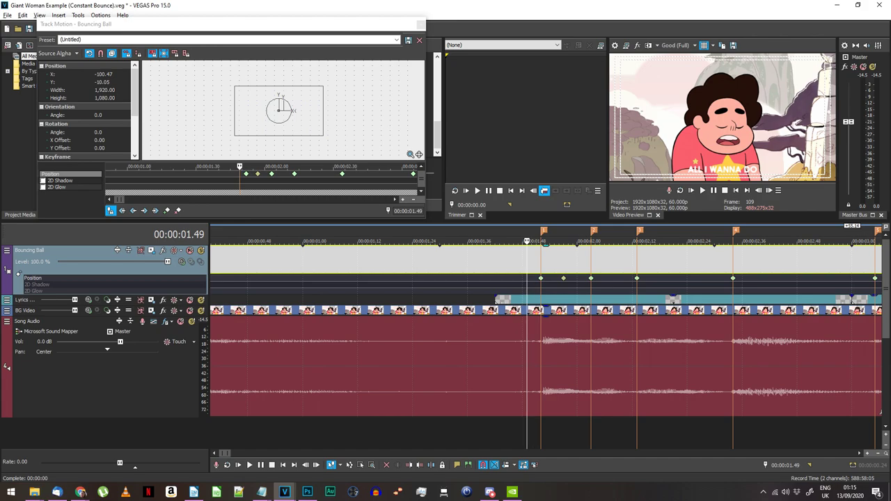
Copy the raised position keyframe at 00:00:01.57 and paste it at 00:00:02.08, midway between markers 2 and 3.
right_click(353, 174)
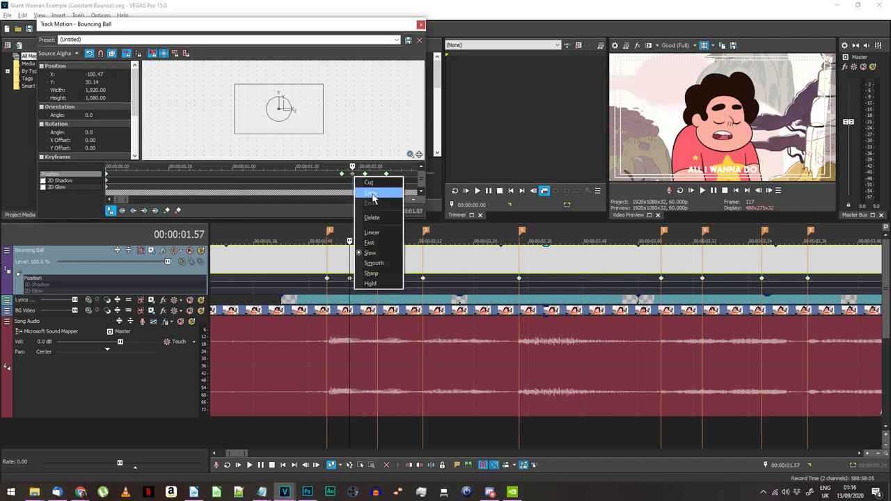
left_click(373, 194)
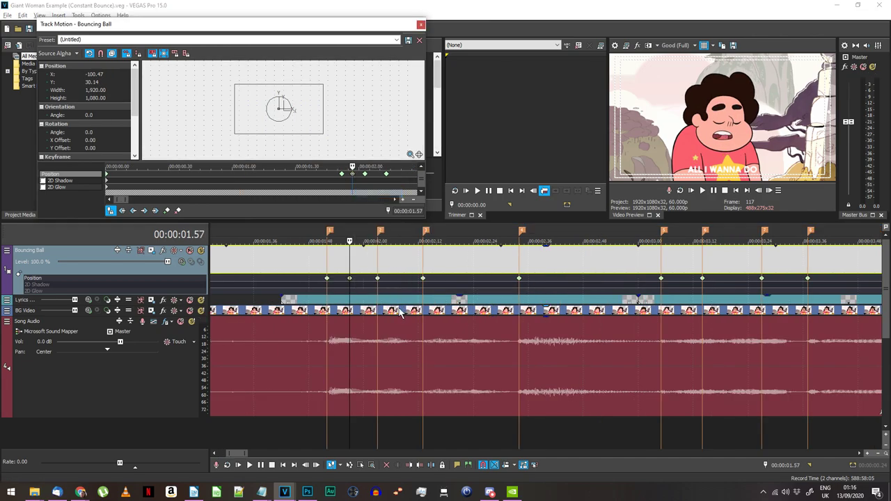
left_click(400, 281)
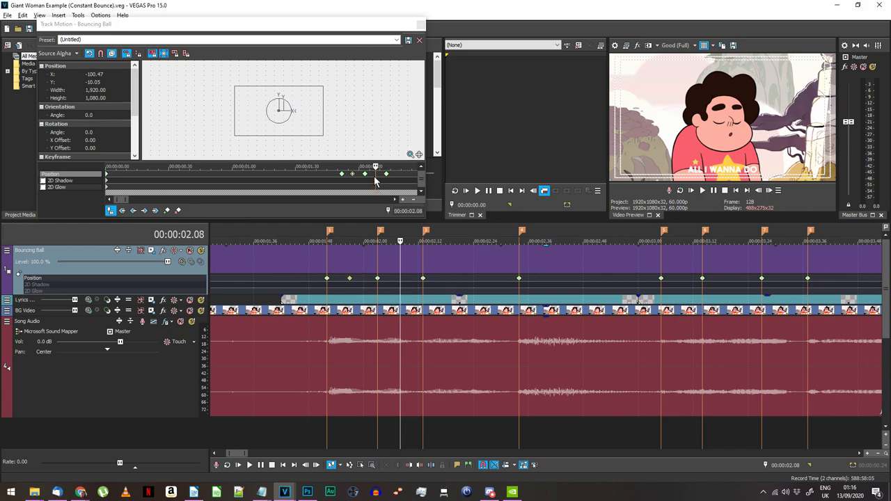
right_click(375, 176)
left_click(394, 201)
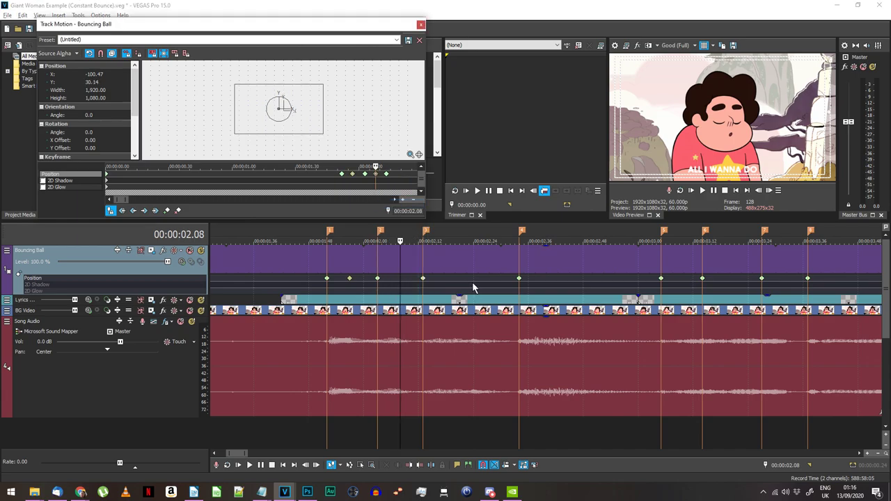
Paste the raised keyframe midway between markers 3 and 4, and at 00:00:02.49 between markers 4 and 5.
left_click(469, 282)
right_click(406, 176)
left_click(421, 202)
left_click(586, 282)
right_click(382, 176)
left_click(398, 202)
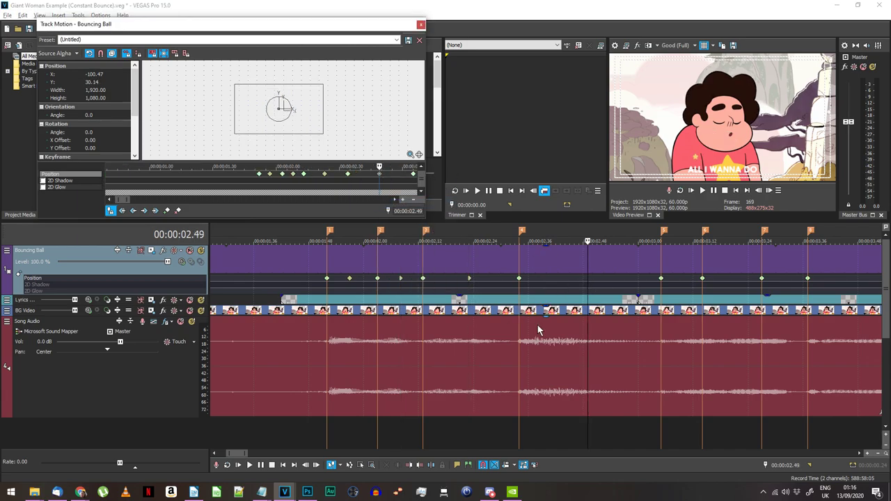
left_click(582, 281)
left_click(587, 281)
Paste the raised keyframe at 00:00:03.09 between markers 5 and 6, and midway between markers 6 and 7 and markers 7 and 8.
scroll(557, 289, "right", 3)
left_click(481, 282)
right_click(379, 174)
left_click(394, 202)
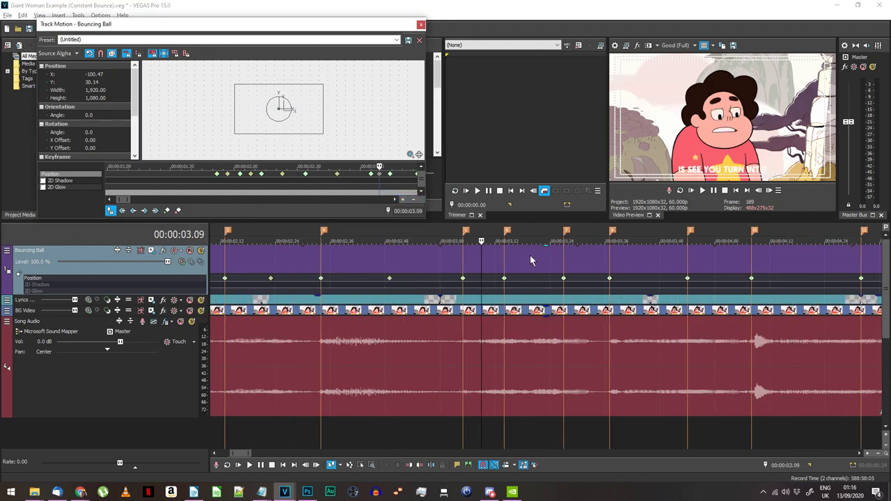
left_click(531, 282)
right_click(406, 176)
left_click(426, 217)
left_click(589, 281)
right_click(406, 175)
left_click(391, 201)
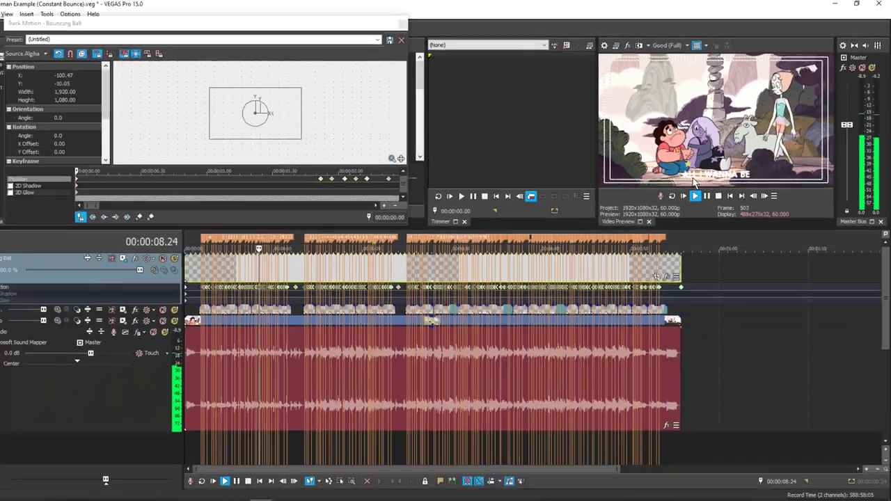
Insert a new video track above the Bouncing Ball track and make Bouncing Ball its compositing child.
key("space")
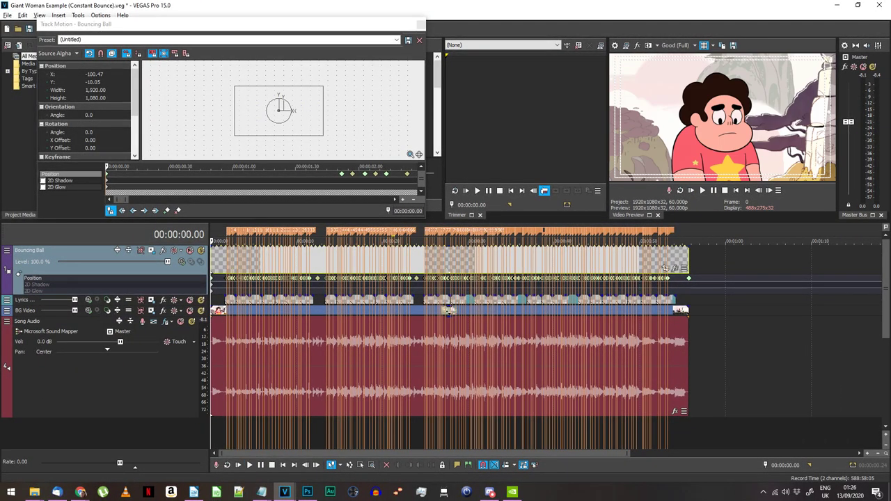
right_click(49, 256)
left_click(69, 273)
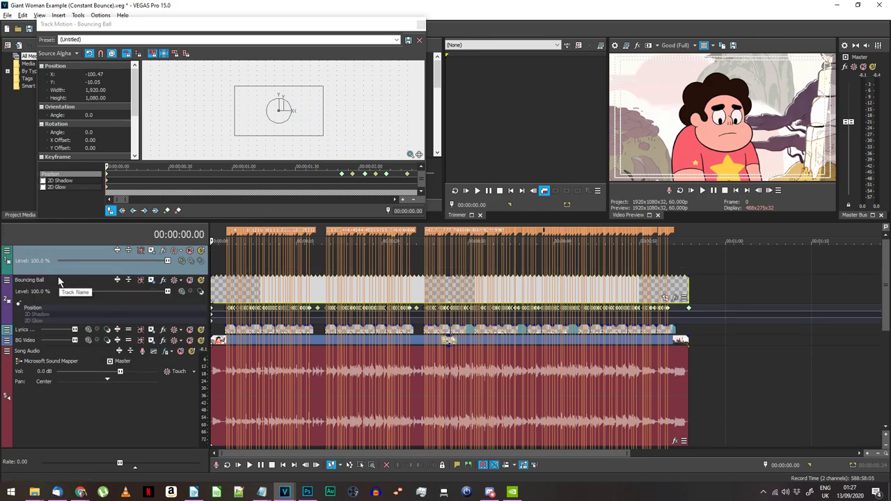
left_click(200, 292)
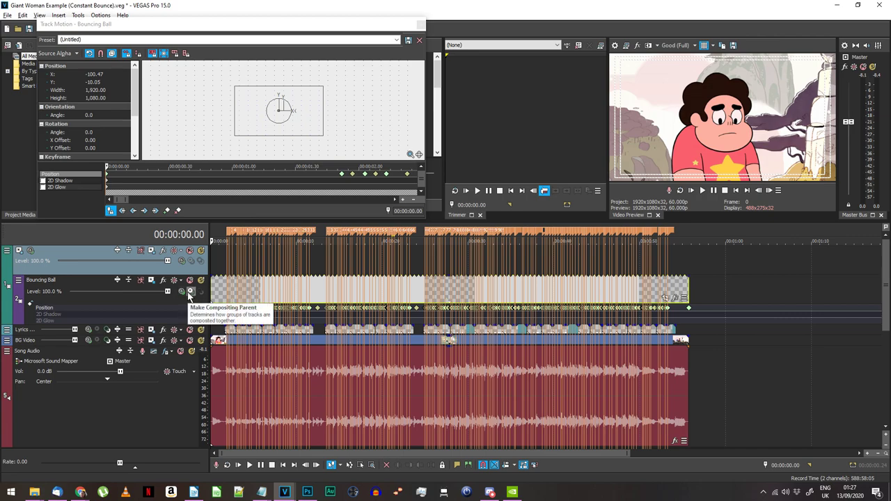
In the new track's parent motion, add a position keyframe at marker 1 and shift X to about 90.42 at marker 2.
left_click(20, 252)
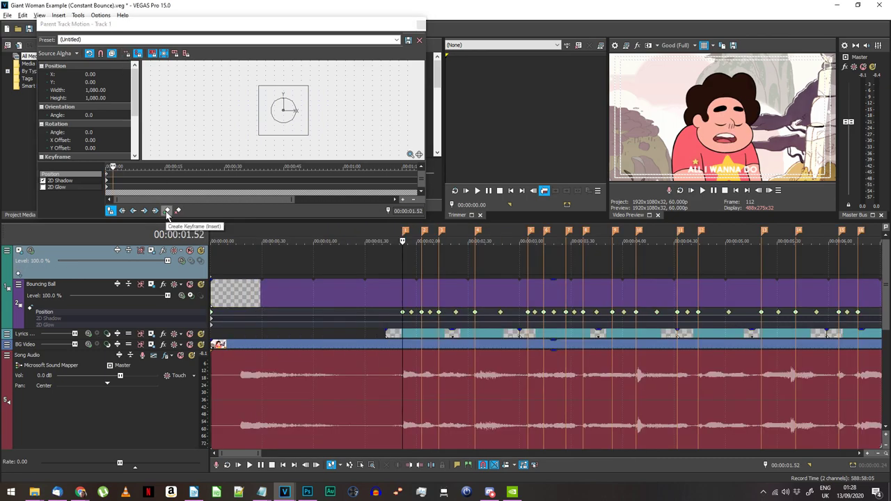
left_click(168, 212)
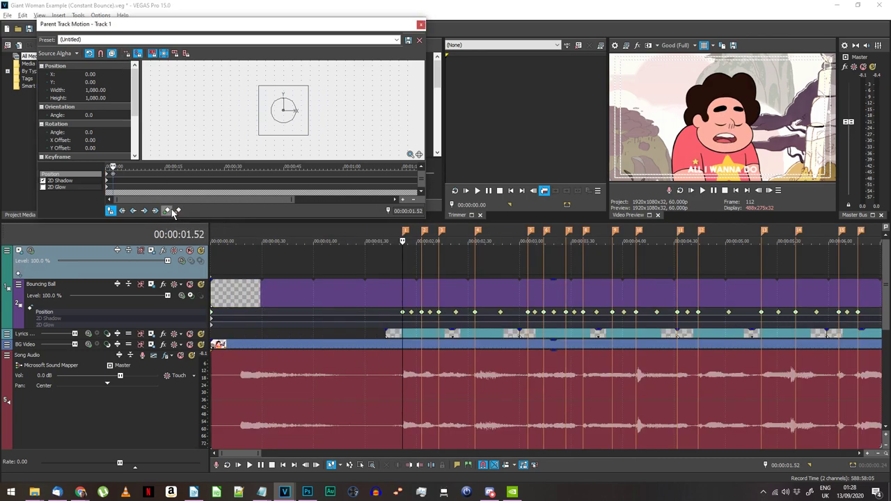
left_click(421, 262)
left_click_drag(288, 135, 291, 135)
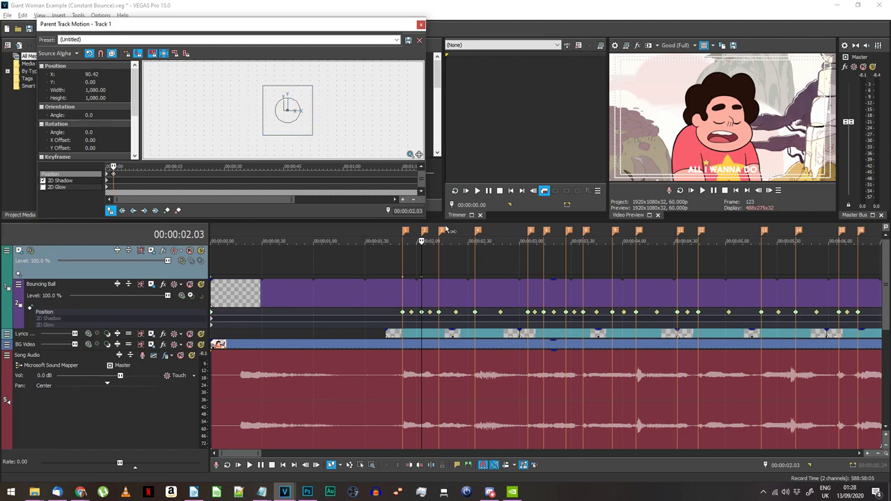
Reposition the parent track motion at each marker from 3 to 11 so the star follows the lyric words.
left_click(438, 254)
left_click(300, 130)
mouse_move(301, 127)
left_mouse_down()
mouse_move(319, 126)
mouse_move(293, 127)
mouse_move(327, 129)
mouse_move(299, 124)
left_mouse_up()
left_click(474, 258)
left_click(528, 258)
left_click(543, 255)
left_click(566, 260)
left_click(301, 127)
left_click(582, 260)
left_click(612, 259)
left_click(635, 259)
left_click(676, 258)
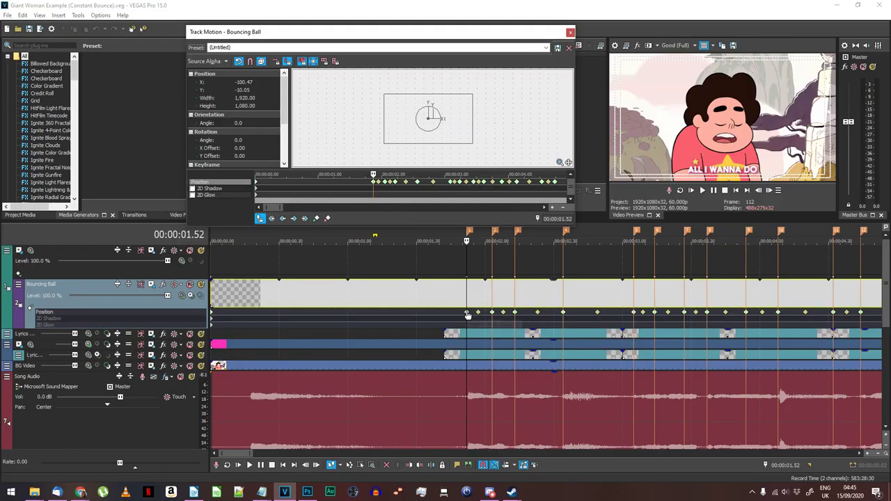
Copy the Bouncing Ball position keyframe at marker 1 and paste it at 00:00:01.42, where the first lyric starts.
right_click(375, 182)
left_click(392, 203)
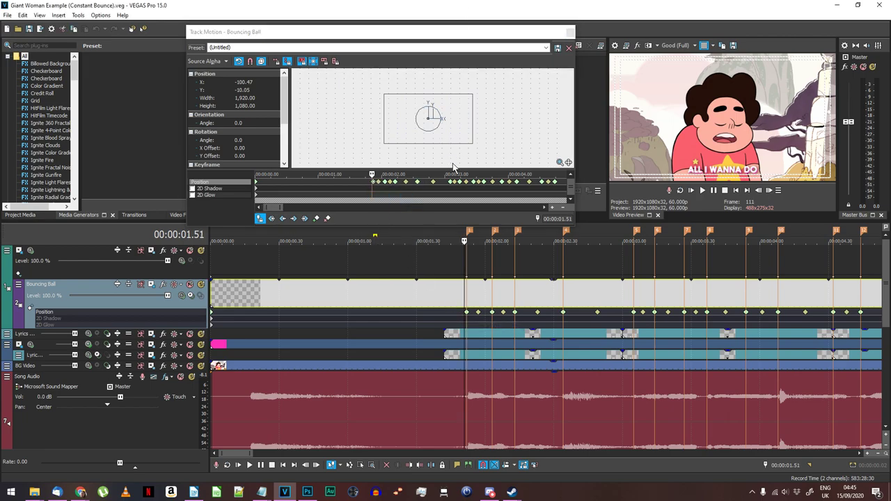
key("Left")
key("Left")
key("Left")
key("Left")
key("Left")
key("Left")
key("Left")
key("Left")
key("Left")
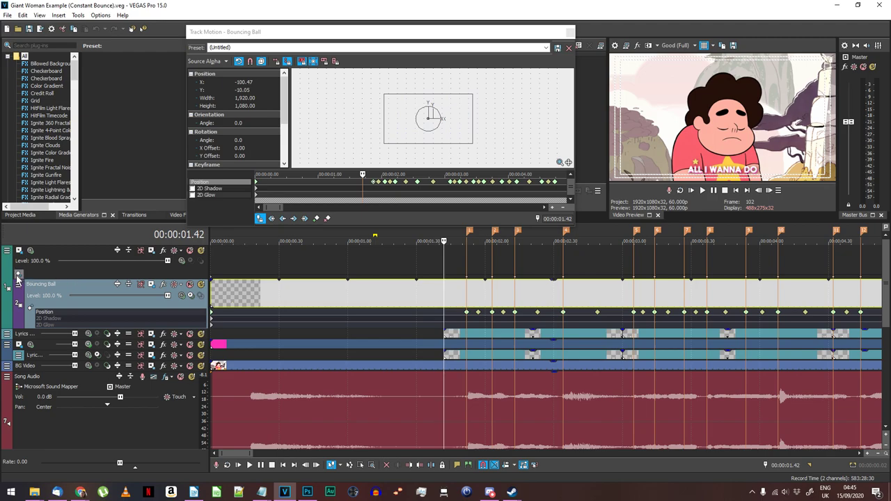
left_click(19, 273)
right_click(363, 183)
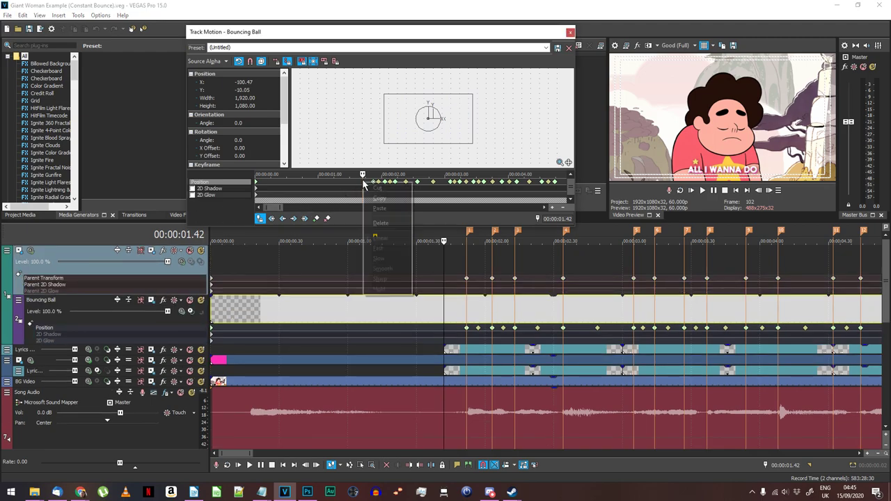
left_click(366, 198)
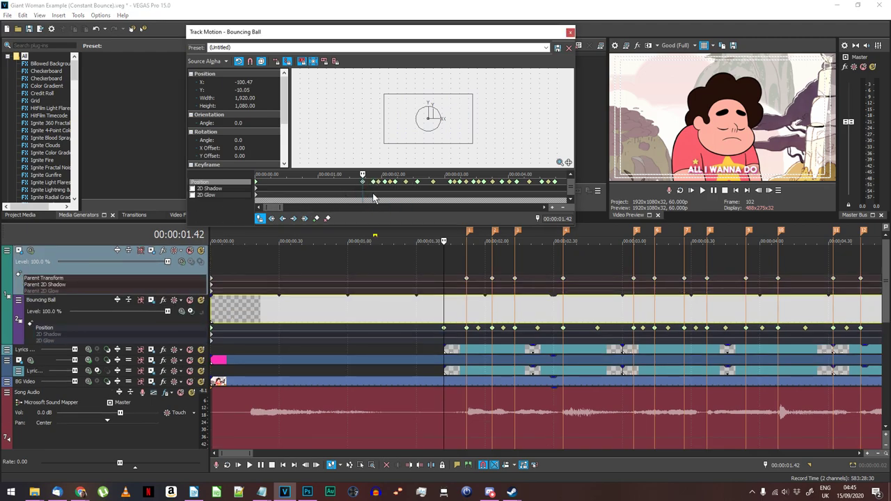
Copy the Bouncing Ball peak keyframe at 00:00:01.57 and paste it halfway between the first lyric's start and marker 1.
key("Right")
key("Right")
key("Right")
key("Right")
key("Right")
right_click(378, 182)
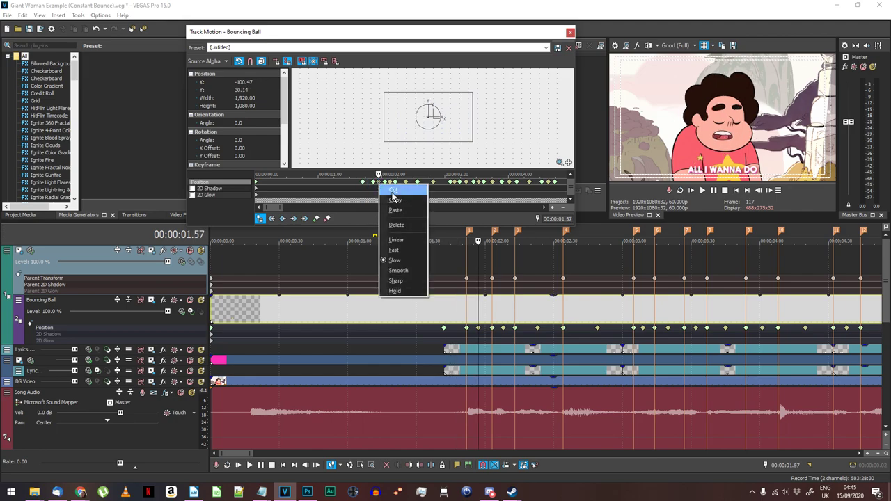
left_click(393, 190)
left_click(368, 182)
right_click(367, 182)
left_click(379, 210)
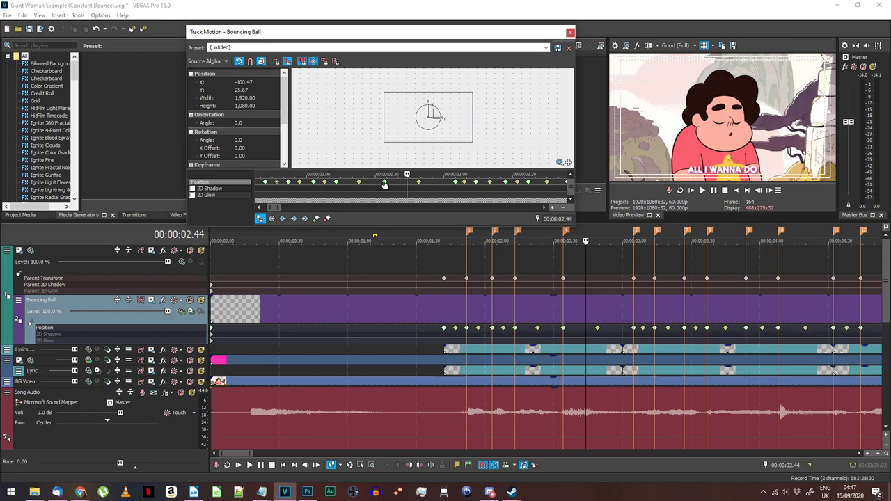
Copy the Bouncing Ball landing keyframe at marker 4 and paste it at 00:00:02.44.
right_click(384, 183)
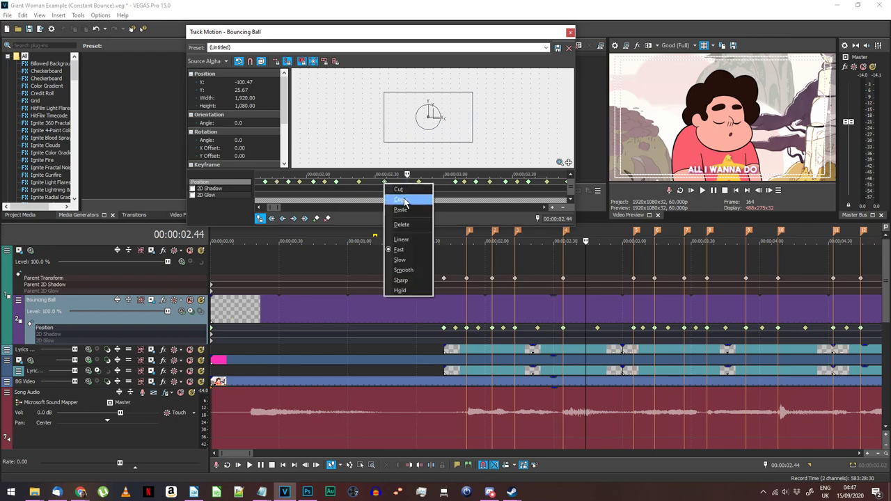
left_click(396, 191)
right_click(407, 183)
left_click(429, 211)
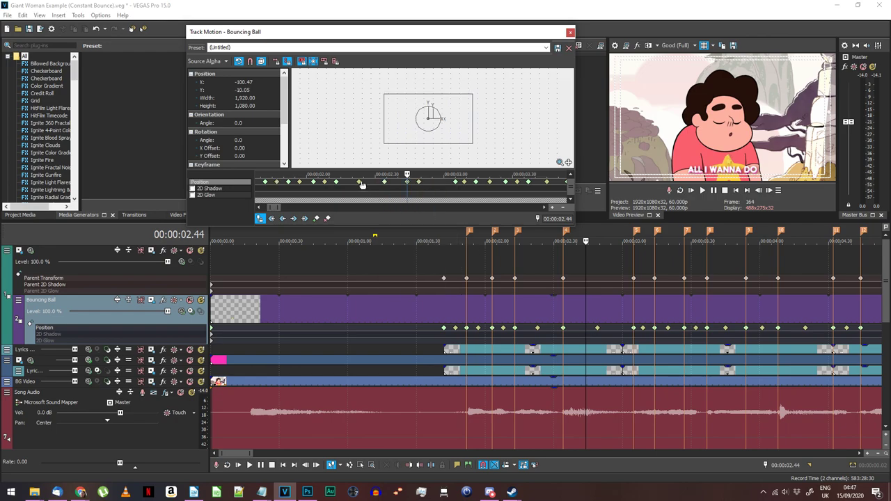
Copy the peak keyframe between markers 3 and 4 and paste it at 00:00:02.39 for the extra bounce.
right_click(359, 182)
left_click(380, 201)
key("Left")
key("Left")
left_click(396, 181)
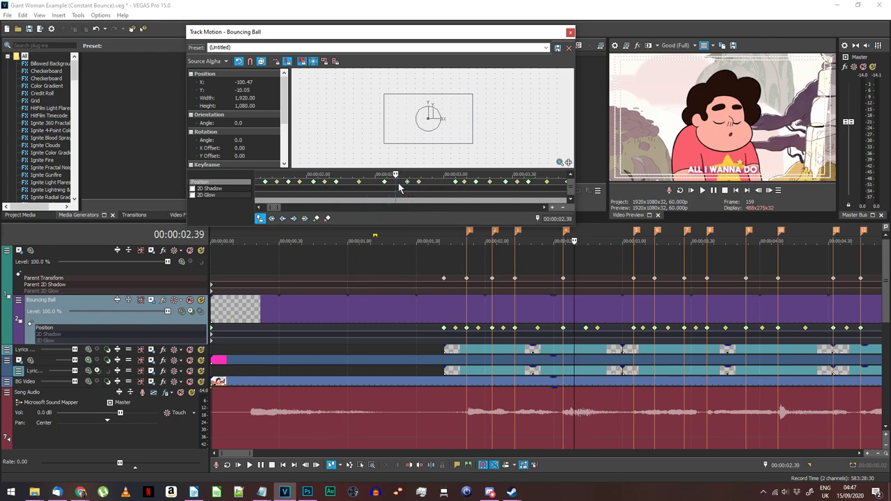
right_click(397, 182)
left_click(418, 209)
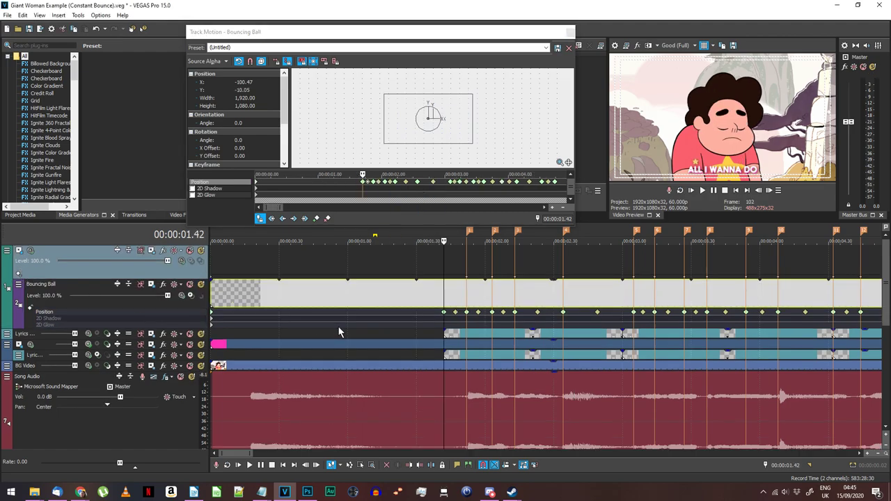
In Track 1's parent motion, shift X to about -783.63 at 00:00:01.42 and 1,265.54 at 00:00:02.44, and play back the movement.
left_click(18, 270)
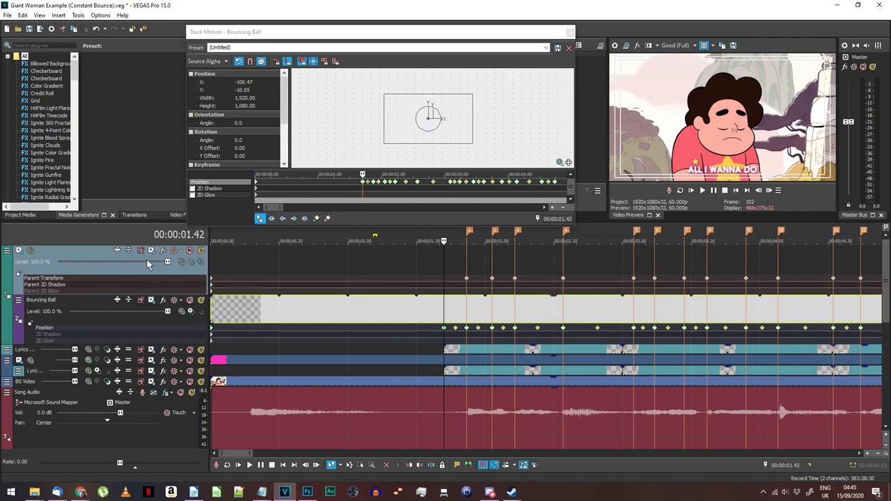
left_click(19, 250)
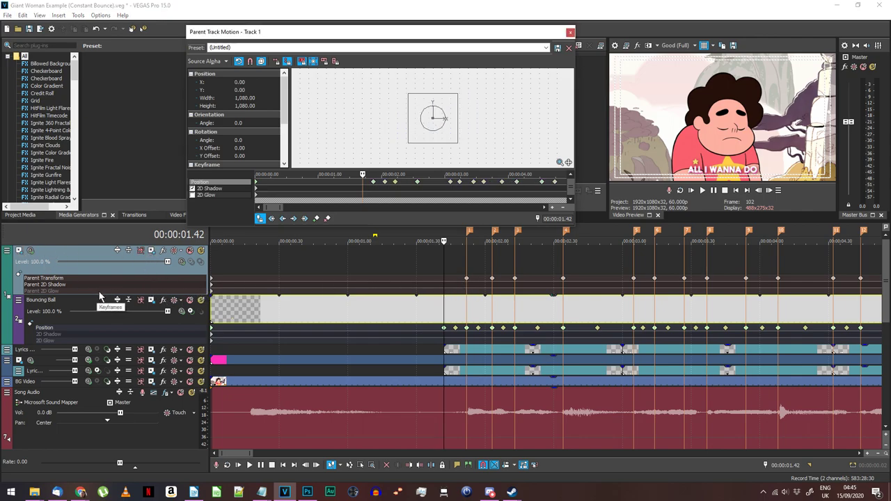
left_click_drag(449, 137, 414, 132)
left_click_drag(449, 135, 508, 138)
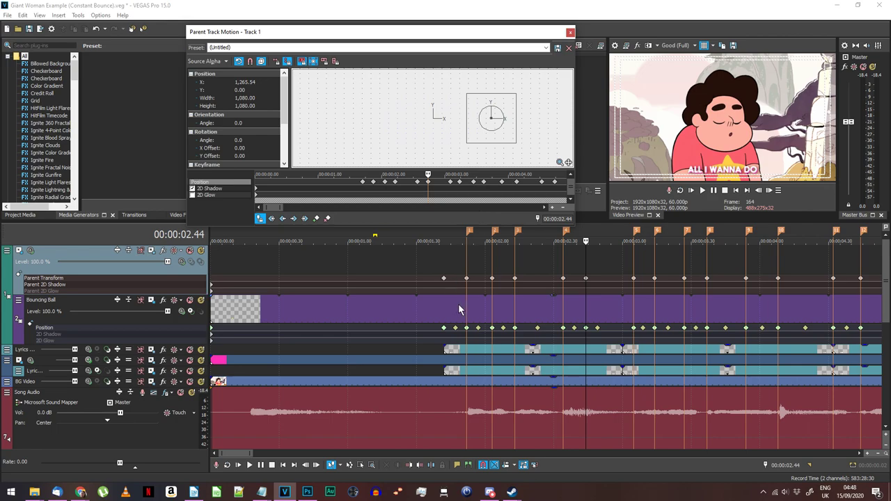
left_click(418, 257)
key("space")
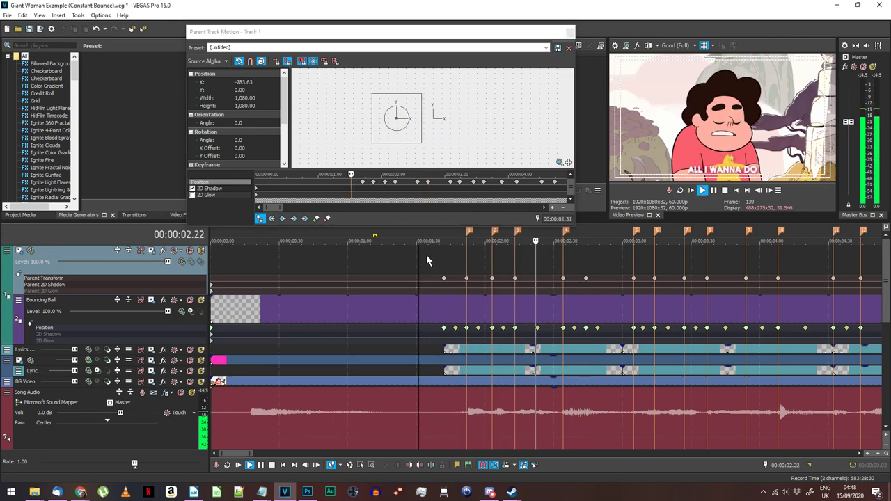
Set the parent motion position keyframe at 00:00:02.44 to Hold interpolation.
left_click(427, 181)
right_click(427, 182)
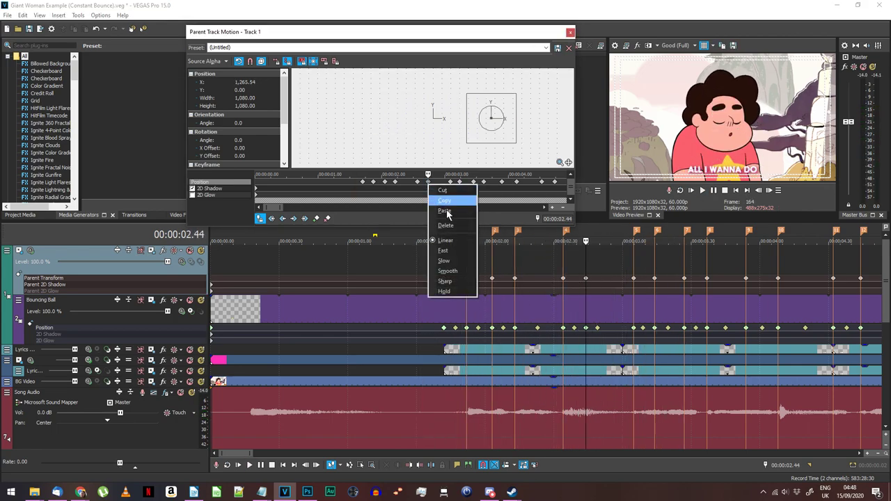
left_click(467, 291)
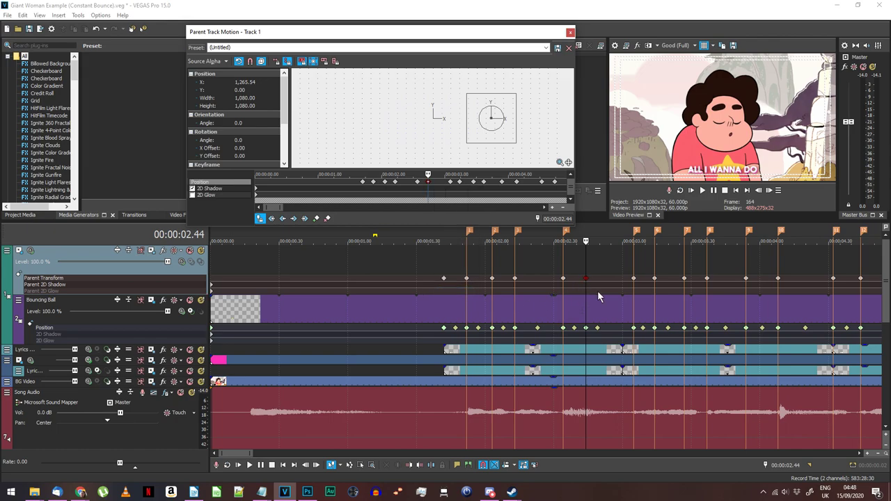
Copy the parent motion's off-screen keyframe from 00:00:01.42 and paste it ten frames before marker 5, at 00:00:02.55.
left_click(636, 280)
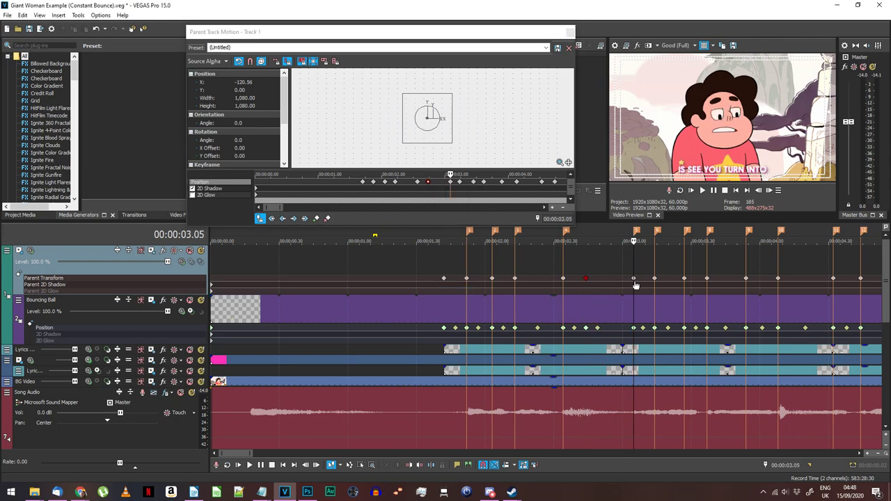
key("Left")
key("Left")
key("Left")
key("Left")
key("Left")
key("Left")
key("Left")
key("Left")
key("Left")
key("Left")
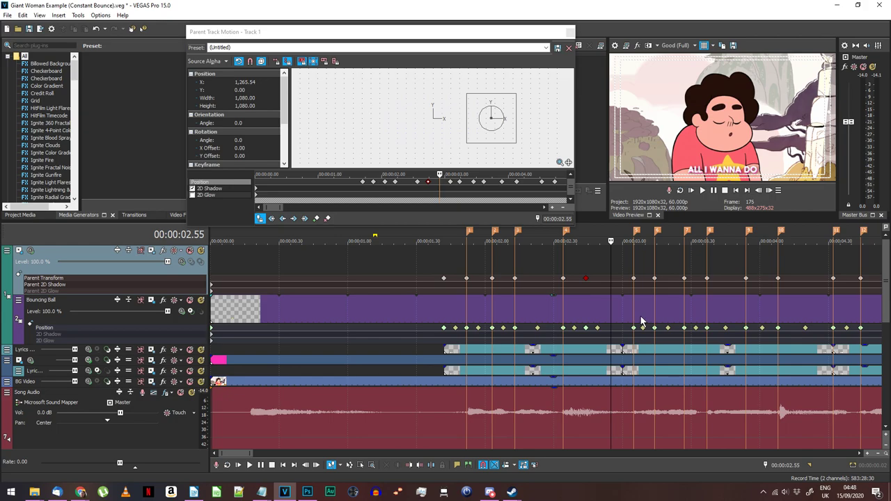
right_click(362, 182)
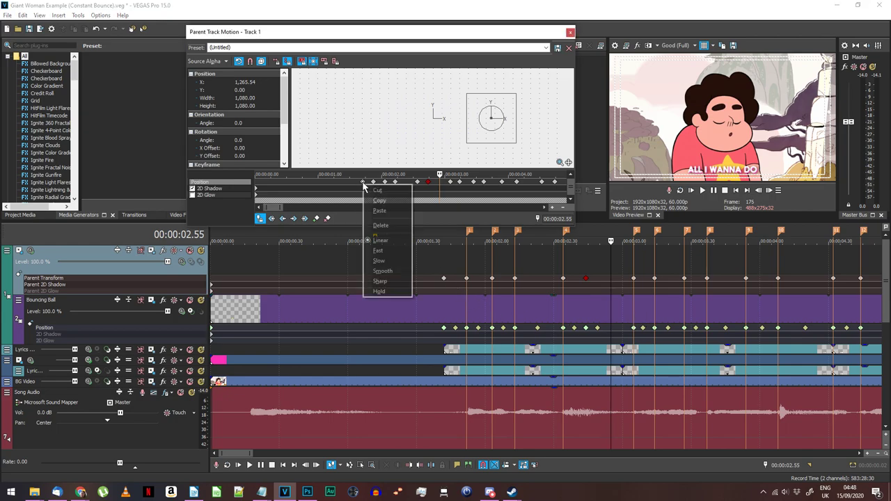
left_click(379, 202)
right_click(440, 185)
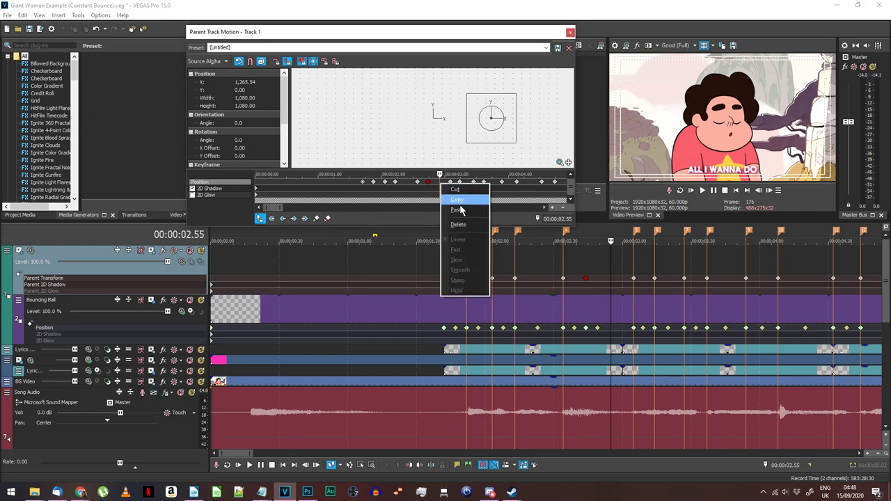
left_click(460, 212)
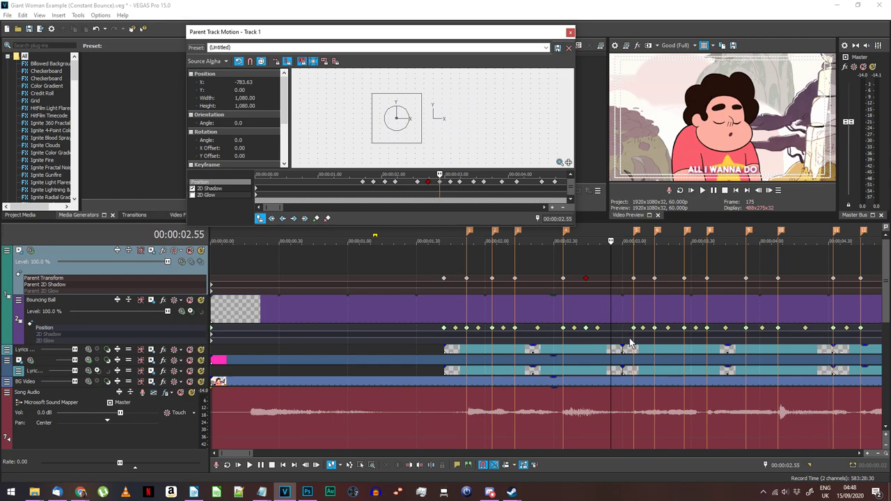
Open the Bouncing Ball track motion and copy its landing keyframe at 00:00:02.44.
left_click(151, 301)
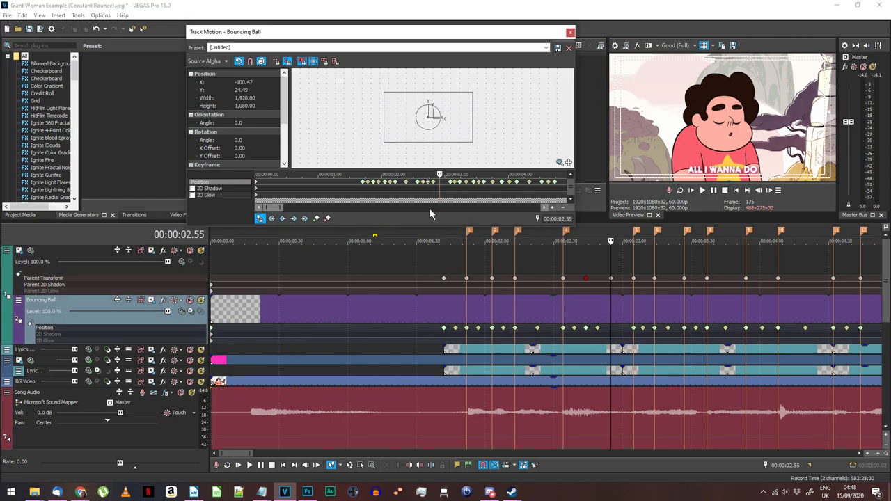
scroll(465, 182, "up", 3)
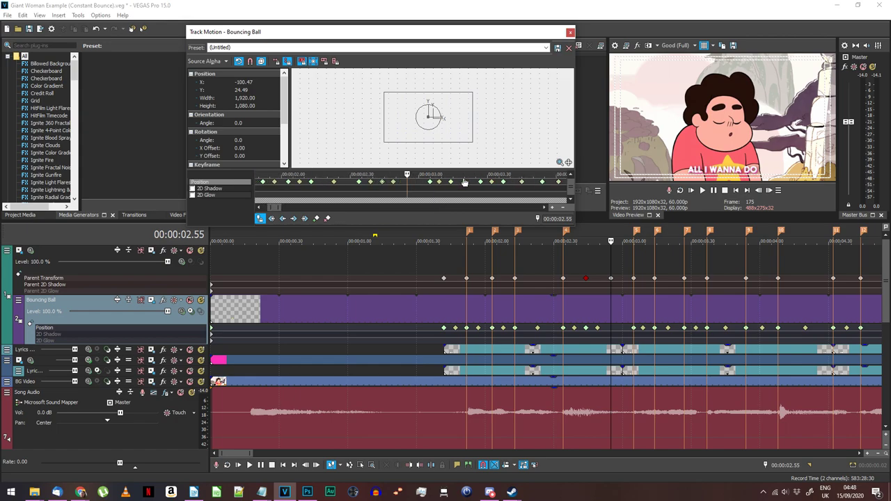
left_click(383, 182)
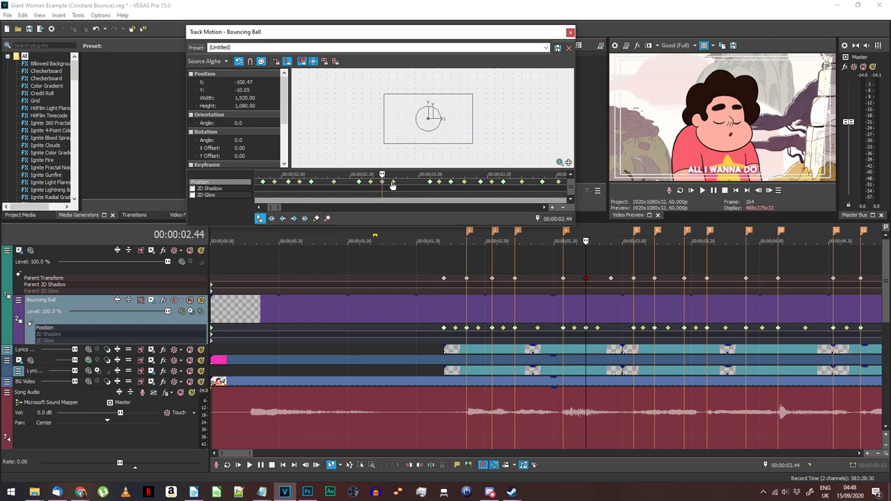
right_click(384, 183)
left_click(400, 197)
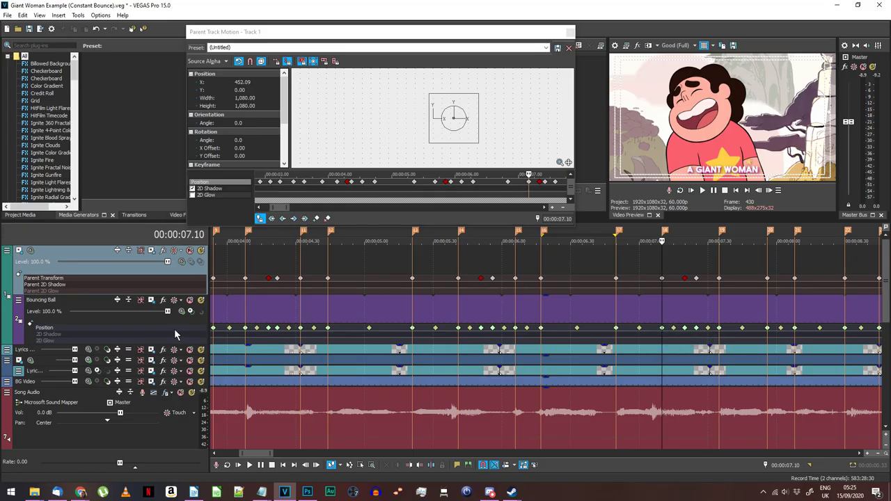
Paste a copy of Bouncing Ball's marker 18 landing keyframe ten frames before marker 17, at 00:00:06.40, and delete the old peak keyframe before it.
left_click(152, 301)
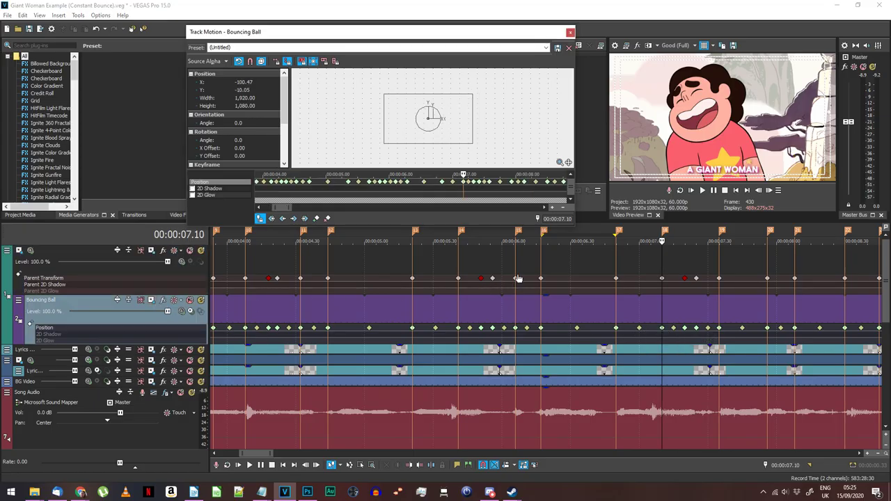
right_click(462, 183)
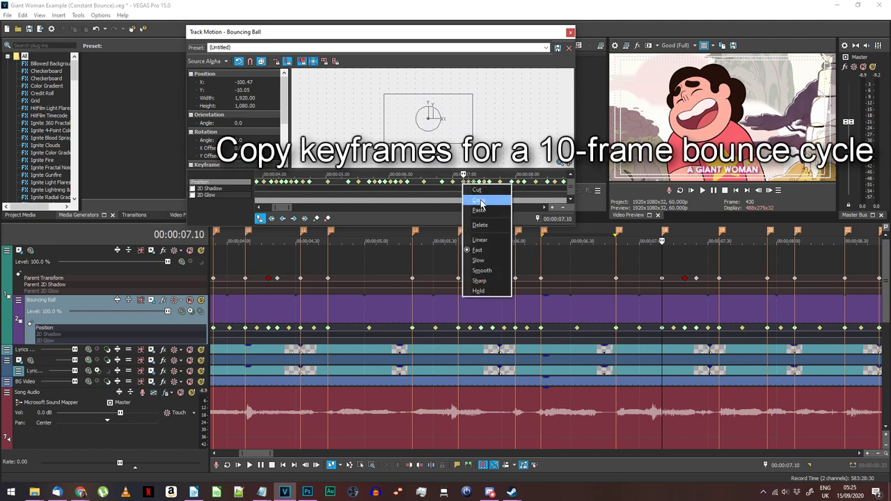
left_click(481, 201)
left_click(616, 330)
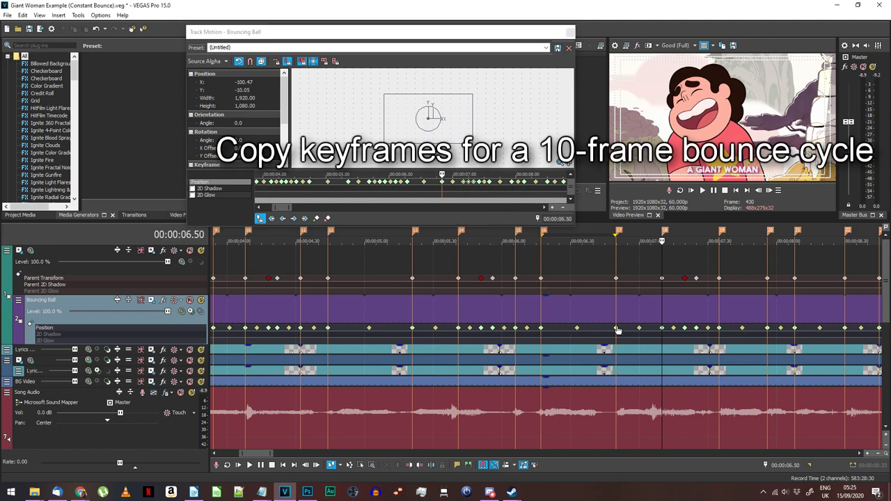
key("Left")
key("Left")
key("Left")
key("Left")
key("Left")
key("Left")
key("Left")
key("Left")
key("Left")
key("Left")
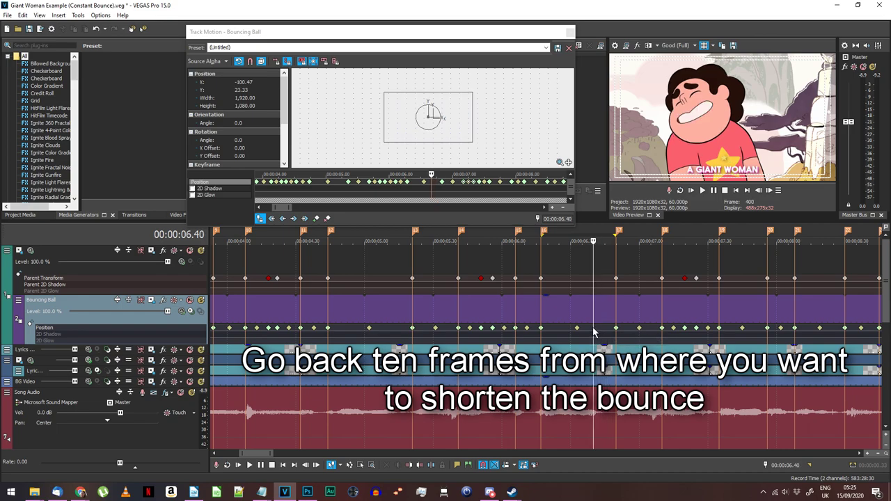
right_click(433, 183)
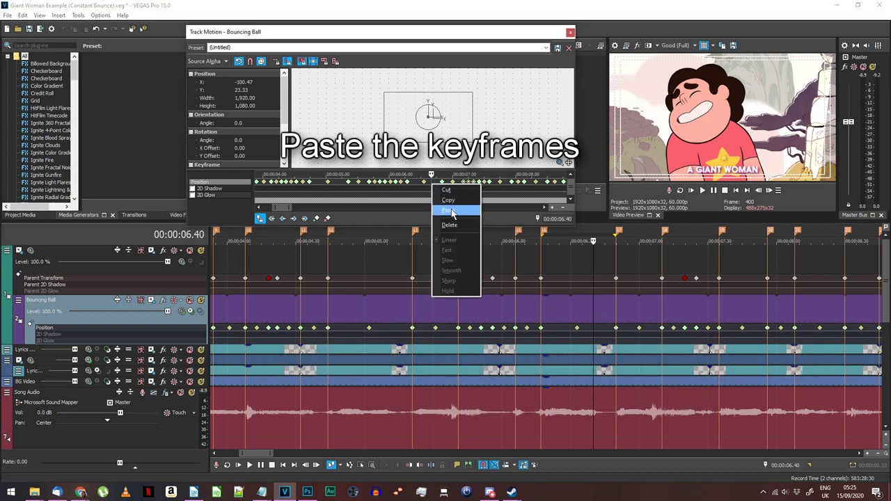
left_click(454, 210)
right_click(425, 184)
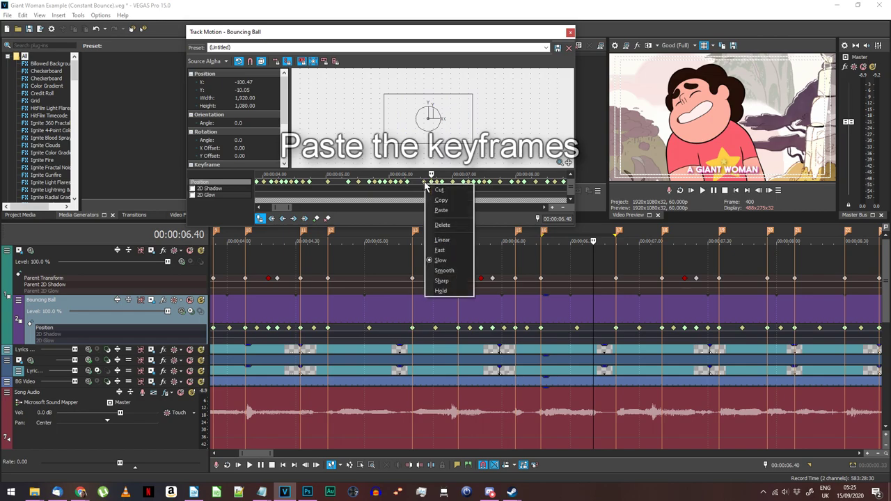
left_click(449, 228)
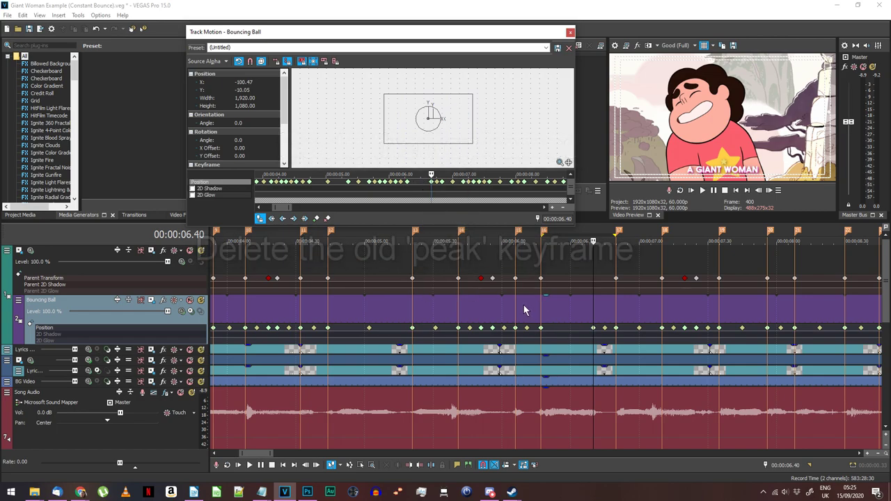
Copy the parent motion position keyframe at marker 16, paste it at 00:00:06.40, and play back the shortened bounce.
left_click(594, 327)
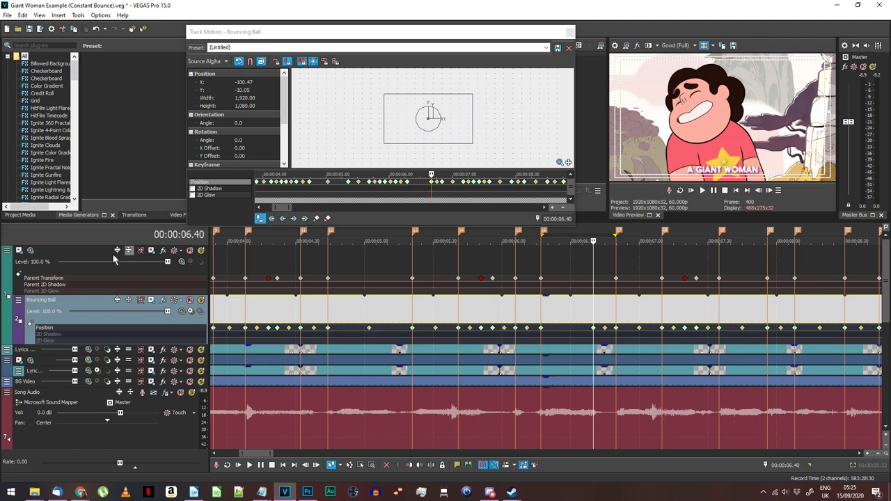
left_click(19, 251)
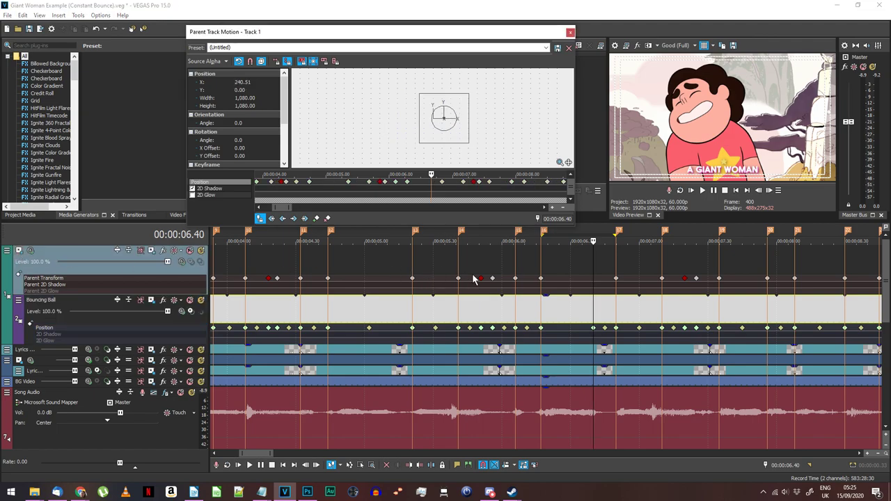
right_click(407, 184)
left_click(431, 202)
right_click(432, 188)
left_click(445, 210)
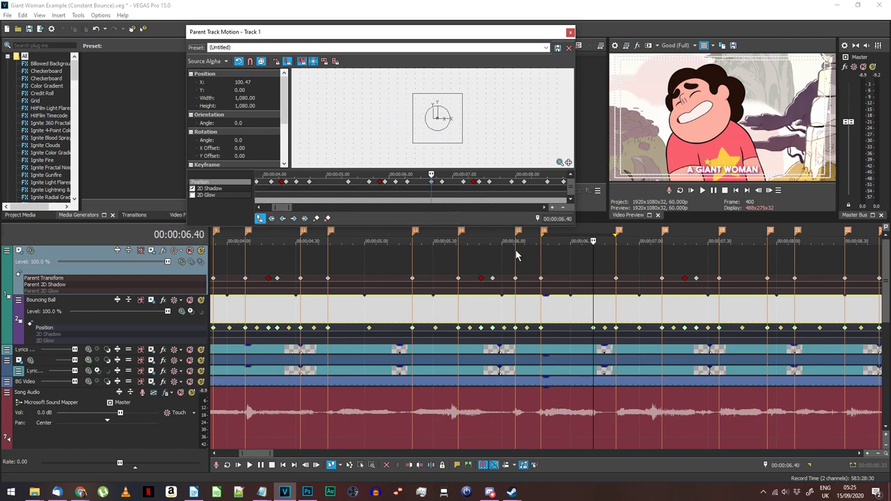
left_click(483, 255)
key("space")
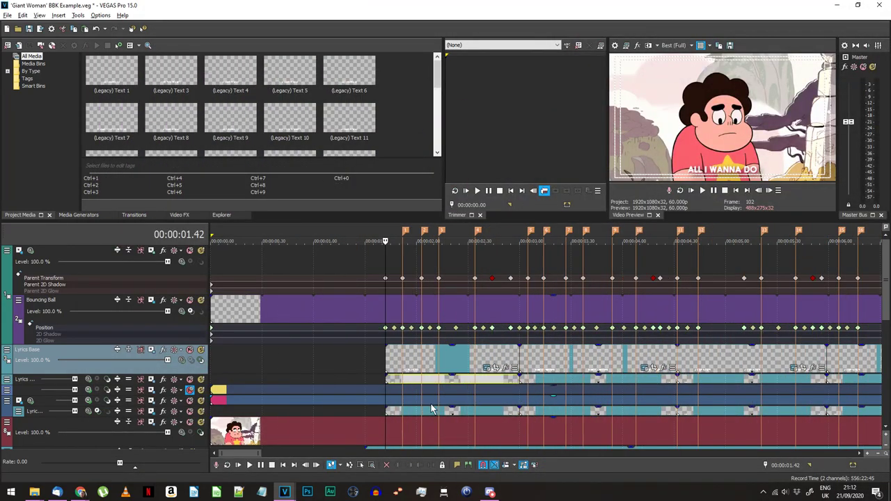
Duplicate the Lyrics Base track with the copy above the original, and insert a new video track above the copy.
right_click(36, 362)
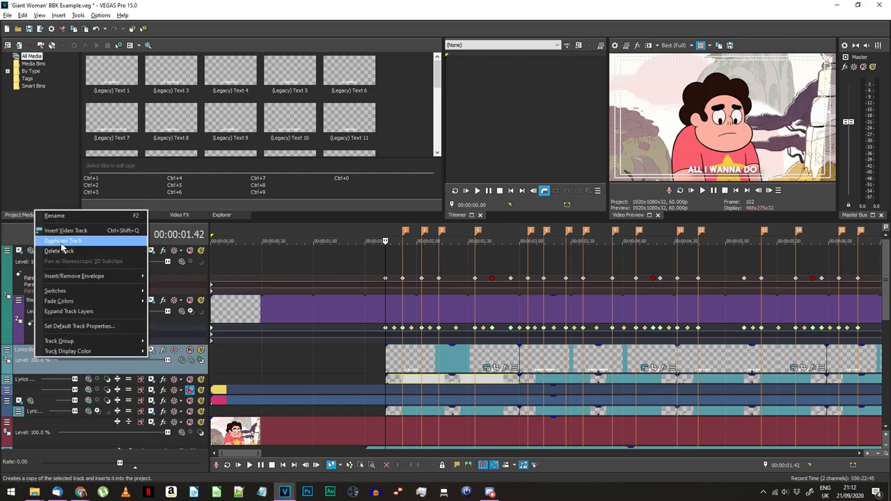
left_click(62, 242)
left_click_drag(38, 392, 43, 358)
right_click(43, 358)
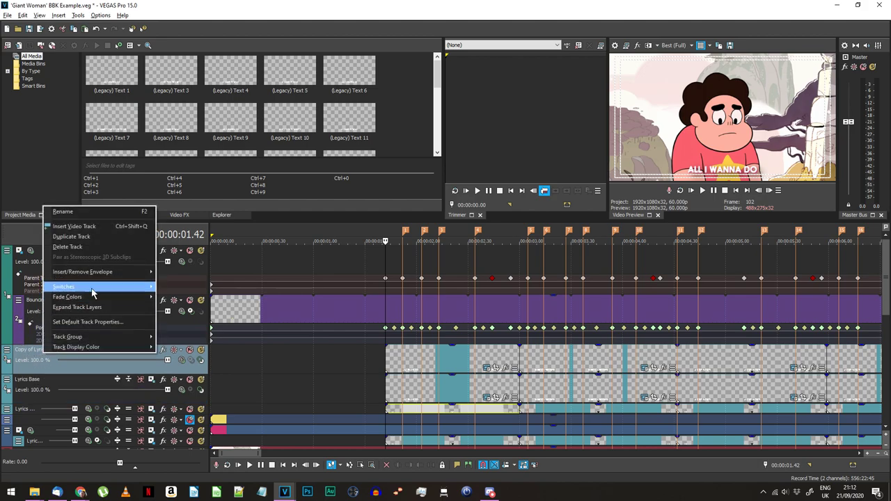
left_click(101, 230)
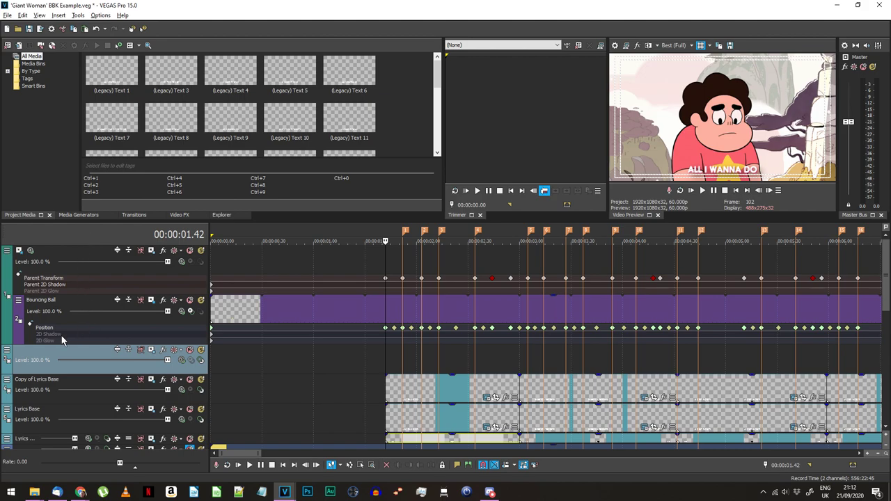
Make Copy of Lyrics Base a compositing child of the empty track above it, and add a green Solid Color event spanning the lyrics on that parent.
left_click(202, 392)
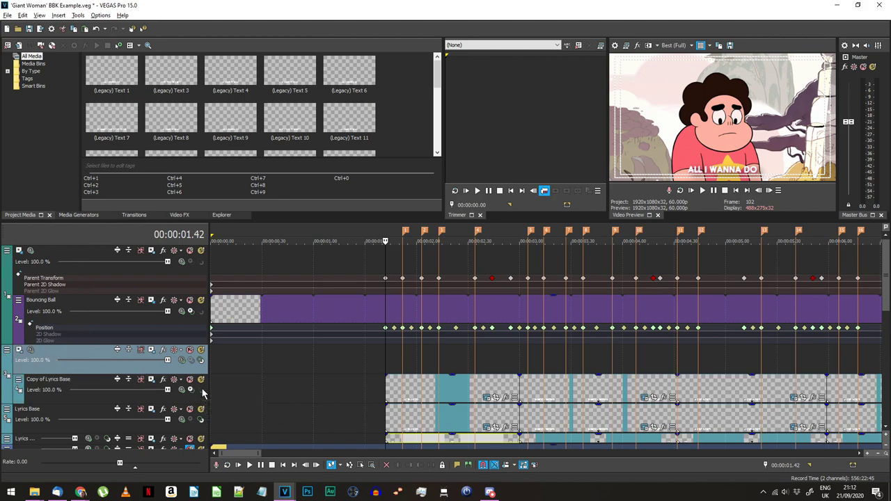
left_click(73, 215)
left_click(7, 86)
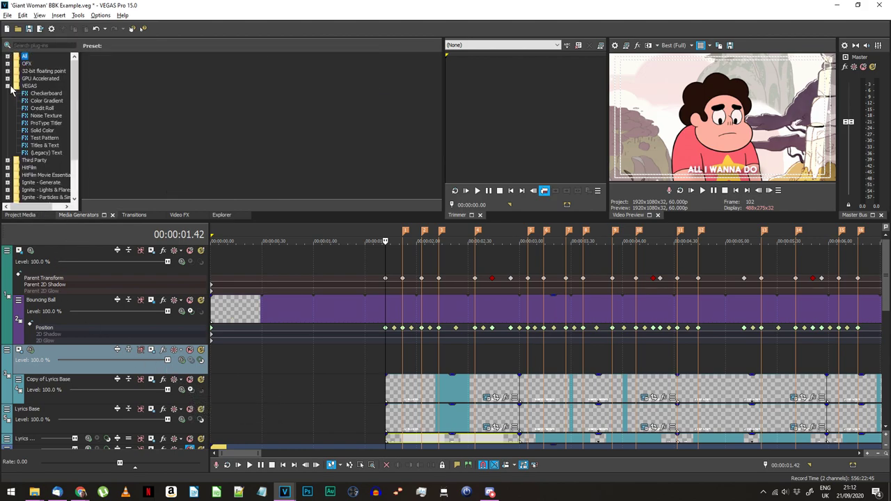
left_click(42, 130)
left_click(262, 73)
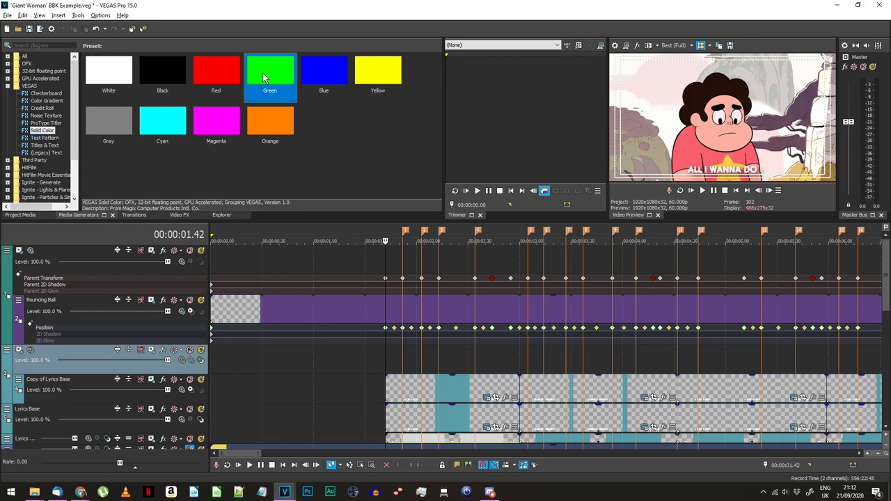
left_click_drag(262, 72, 882, 361)
scroll(410, 362, "down", 5)
scroll(252, 388, "up", 2)
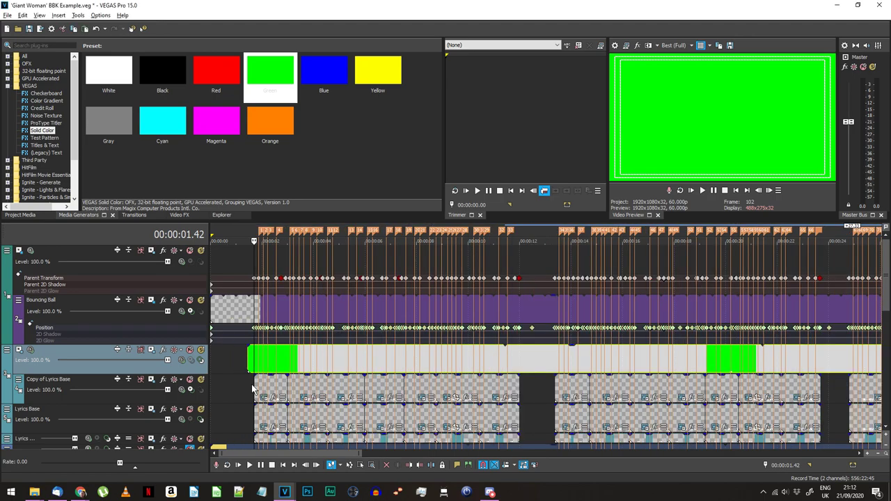
Set the compositing mode of the parent track holding the green solid to Multiply (Mask).
scroll(253, 388, "up", 4)
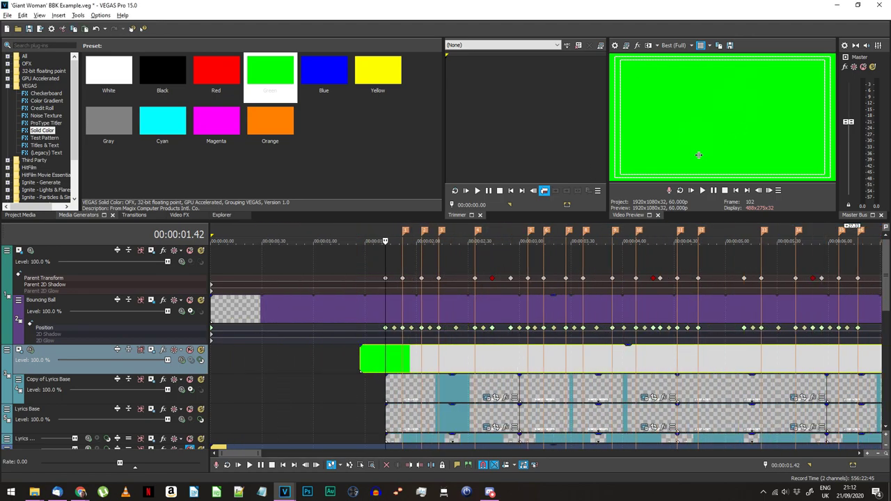
left_click(182, 360)
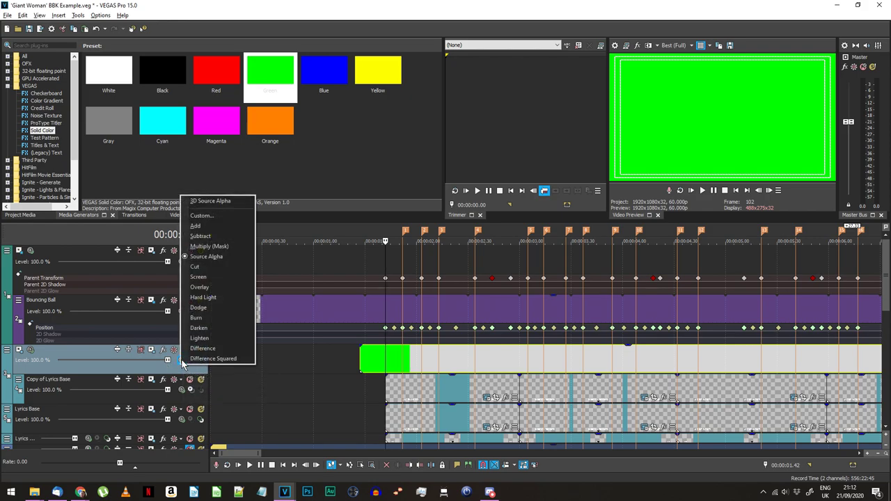
left_click(224, 247)
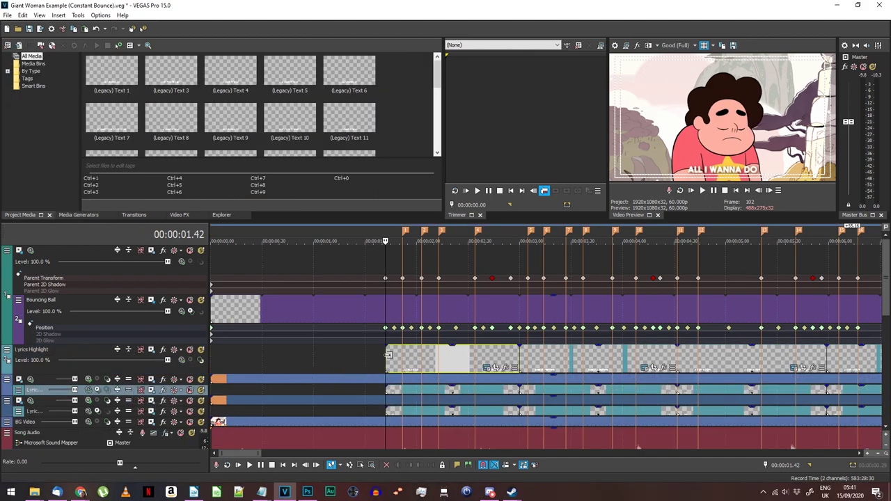
Open Pan/Crop for the first Lyrics Highlight event, enable its mask, and draw a small rectangular mask in the empty area before "ALL I WANNA DO".
left_click(487, 367)
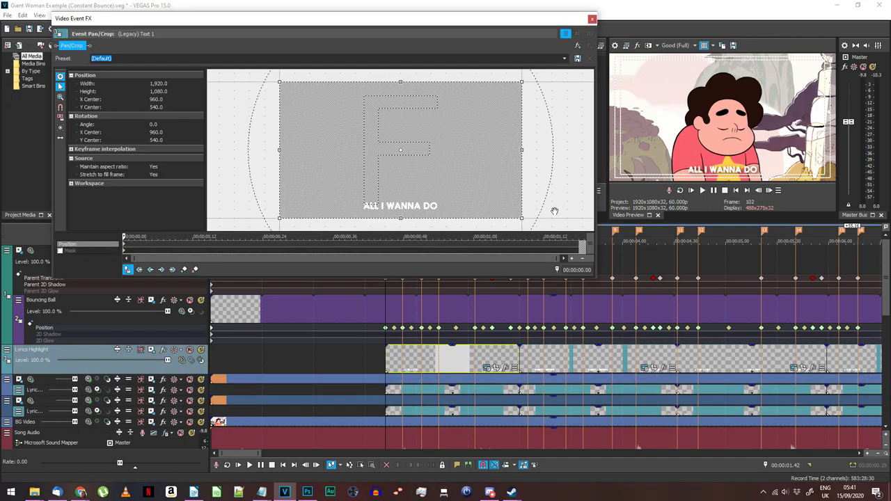
scroll(557, 185, "up", 5)
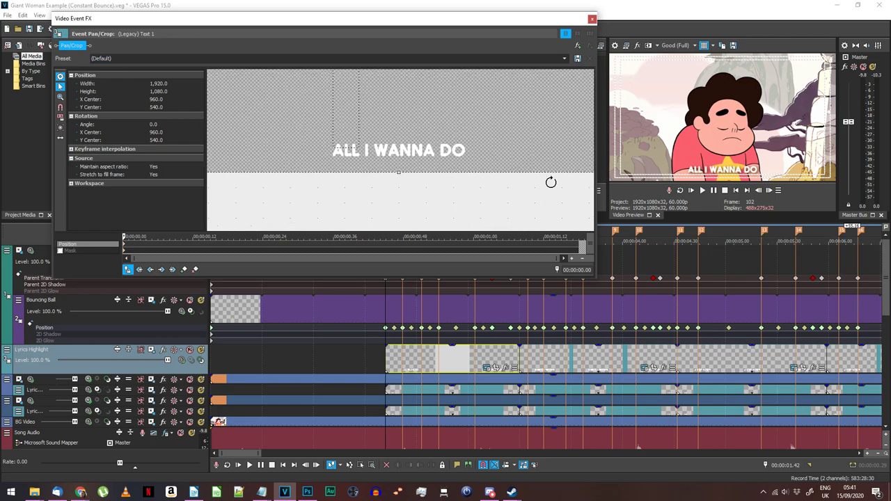
left_click(60, 251)
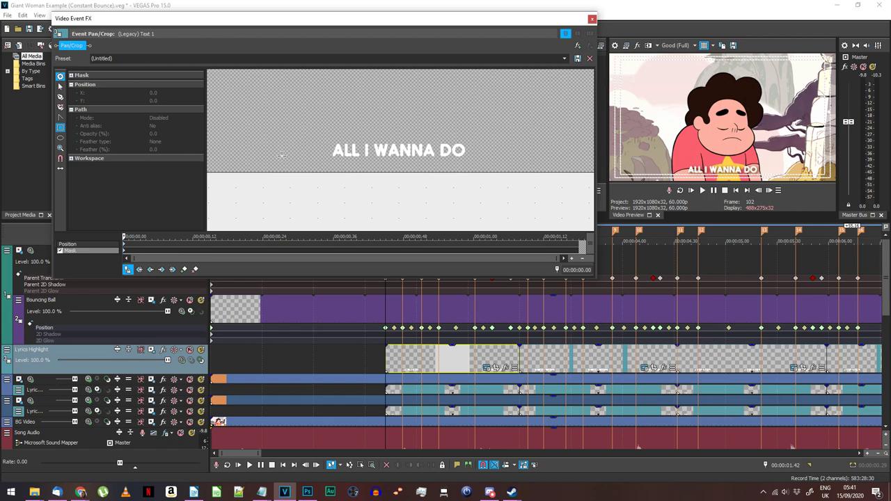
left_click_drag(272, 134, 323, 166)
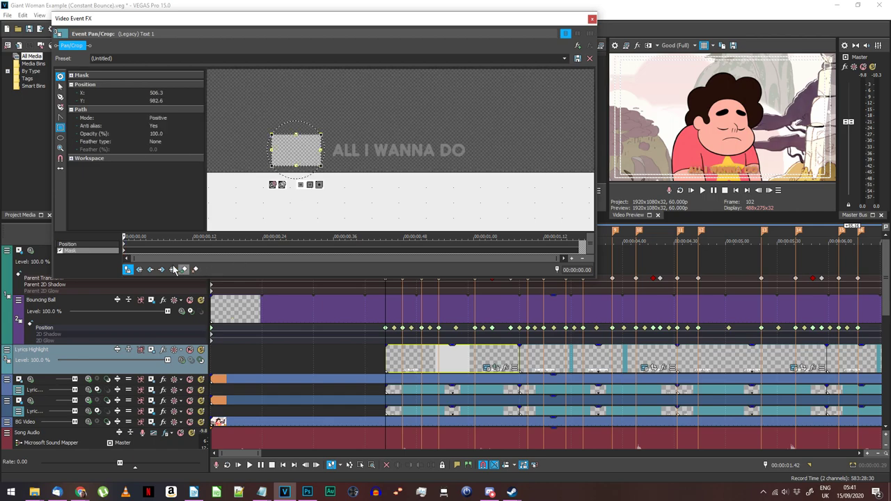
Set the first mask keyframe at 00:00:00.00 to Hold interpolation.
left_click_drag(305, 153, 345, 153)
right_click(124, 251)
left_click(146, 355)
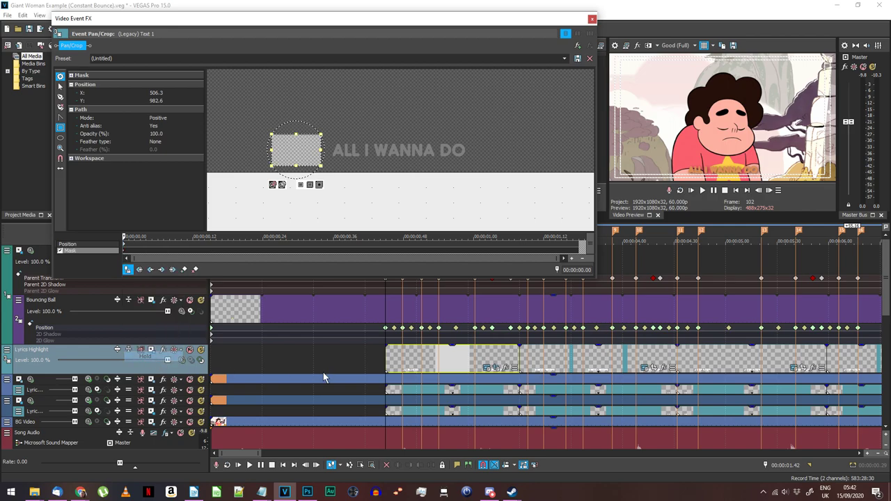
Keyframe the mask around ALL, I and WANNA in turn at markers 1 to 3, and move the playhead to marker 4 for the next word.
left_click(403, 329)
left_click(420, 316)
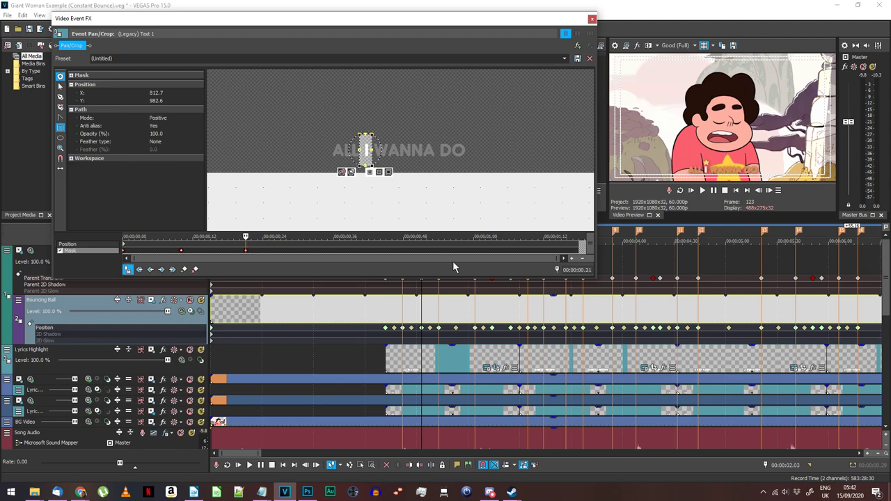
left_click(440, 314)
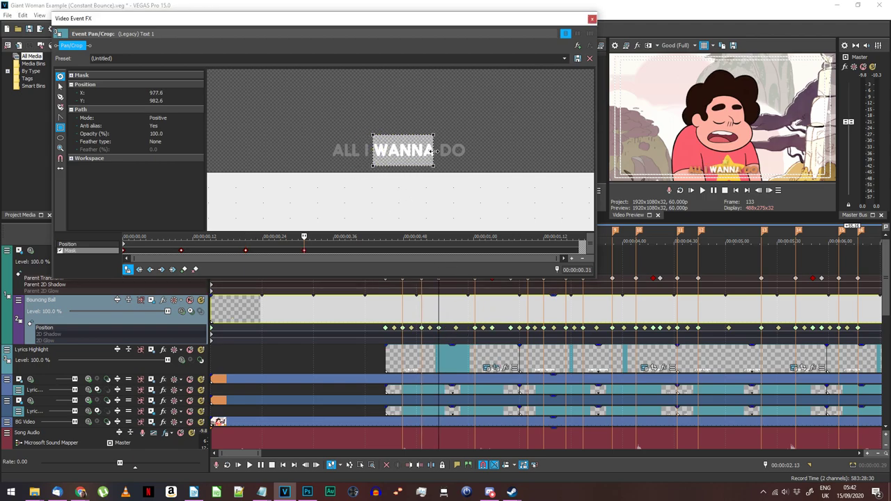
left_click(475, 318)
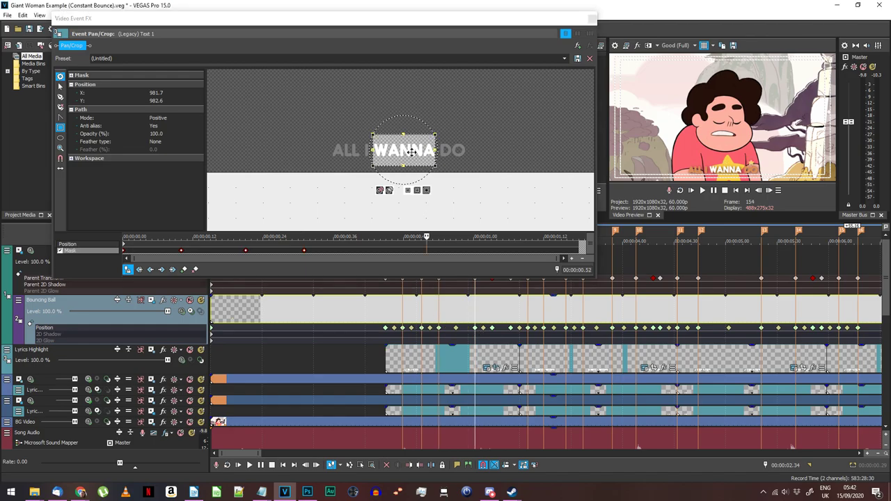